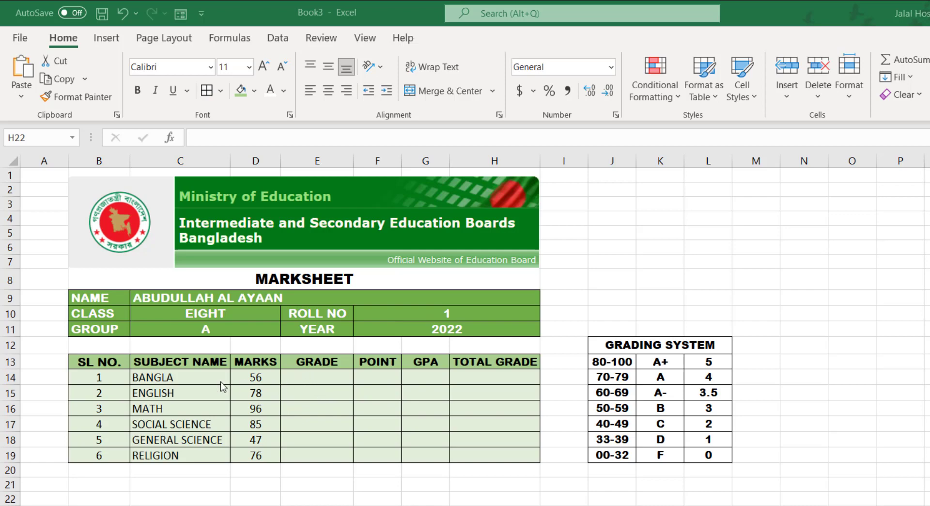
# Add a seventh subject in row 20 with serial number 7, subject name ART and marks 69.
pyautogui.click(92, 471)
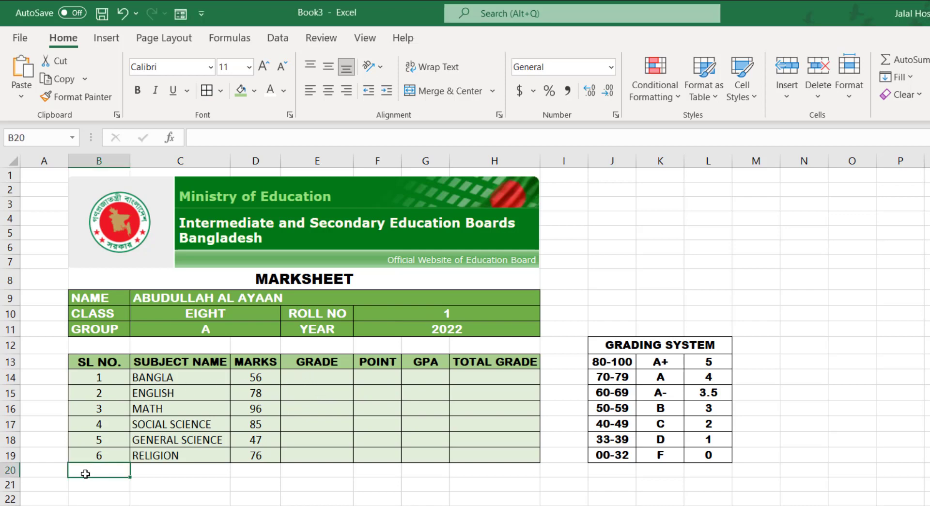
pyautogui.write('7')
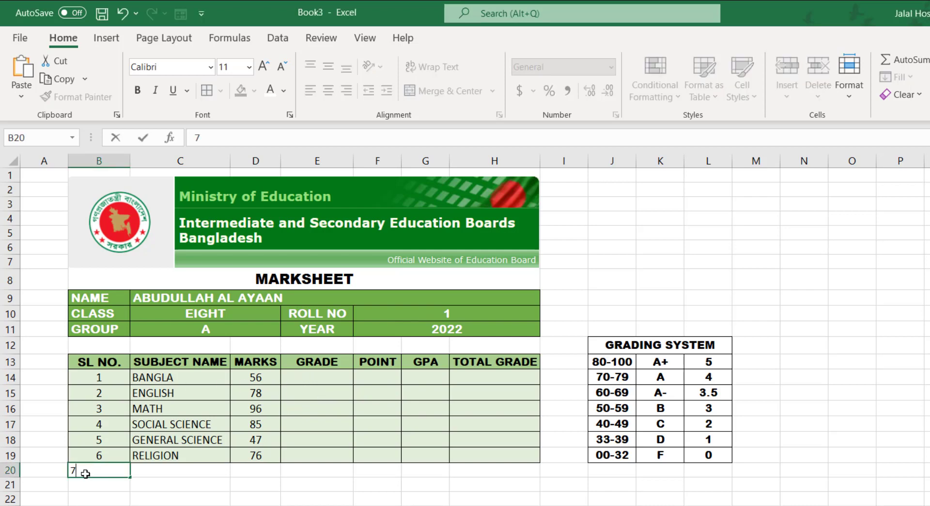
pyautogui.press('Tab')
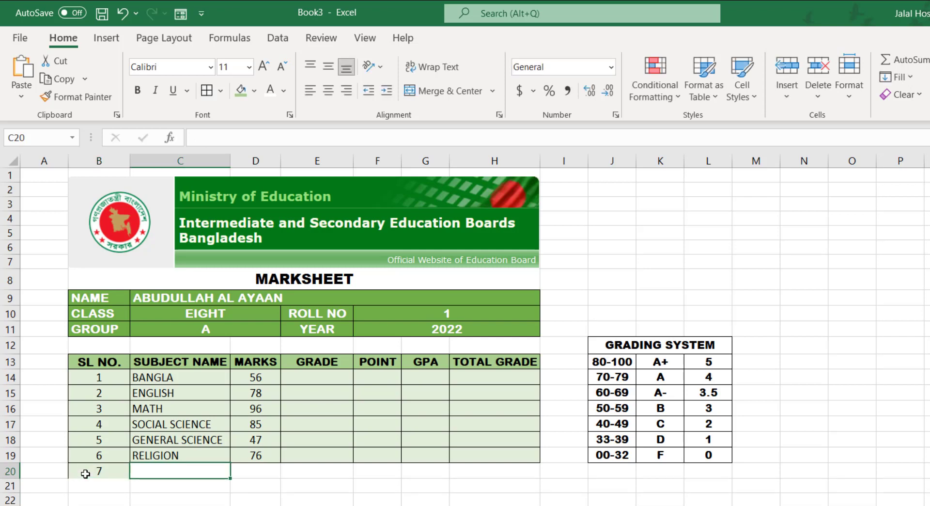
pyautogui.write('ART')
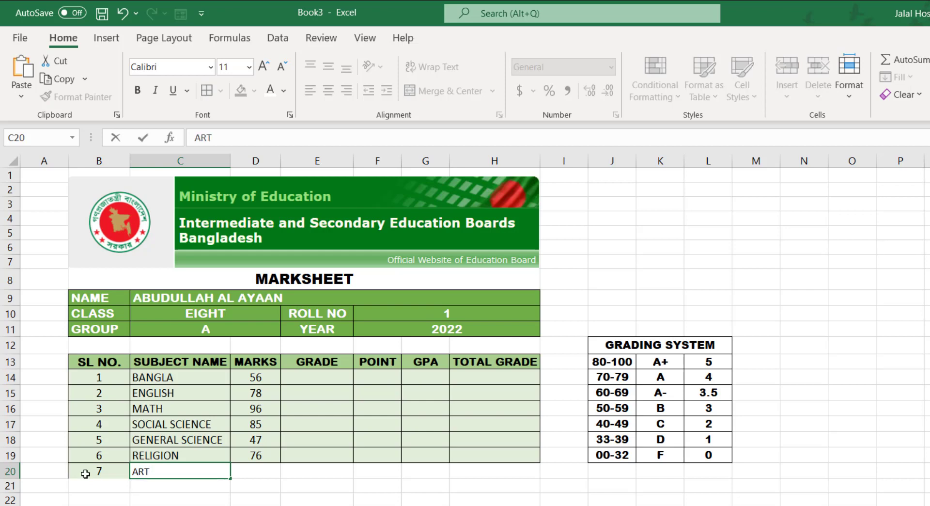
pyautogui.press('Tab')
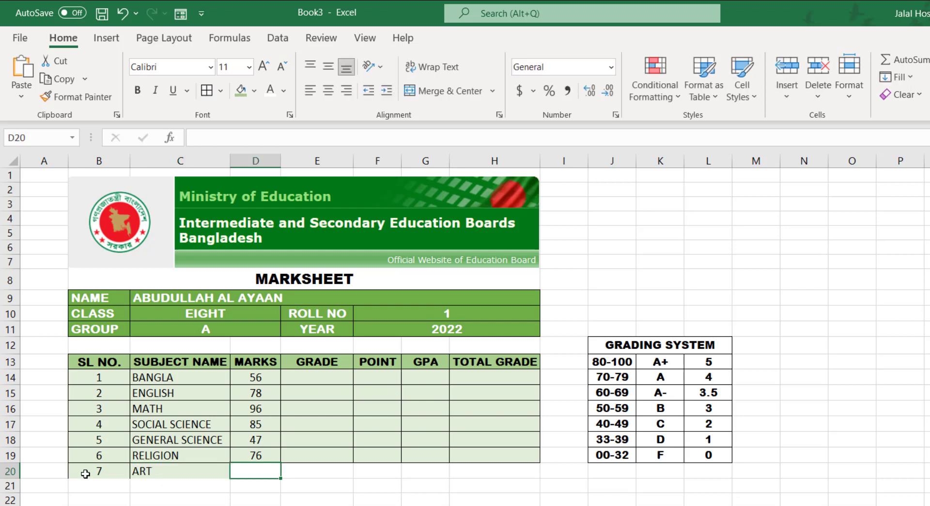
pyautogui.write('6')
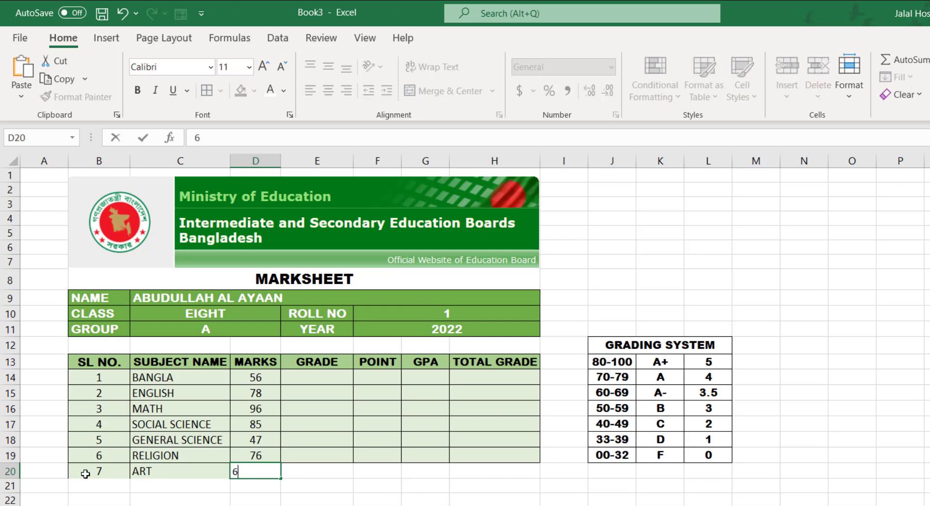
pyautogui.write('9')
pyautogui.press('Tab')
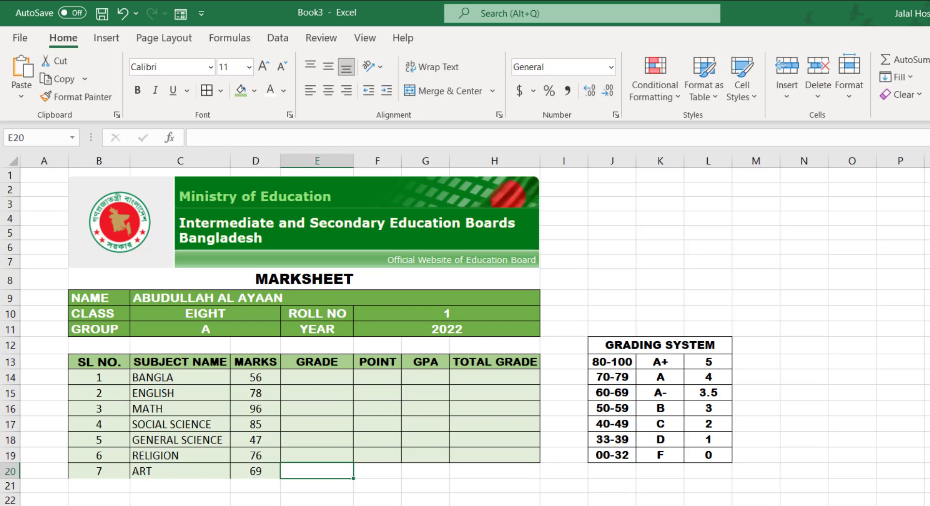
pyautogui.press('Left')
pyautogui.press('Down')
pyautogui.press('Down')
pyautogui.press('Down')
# Apply all borders and the light green fill to the subject rows B14:H20.
pyautogui.moveTo(92, 379); pyautogui.dragTo(486, 470)
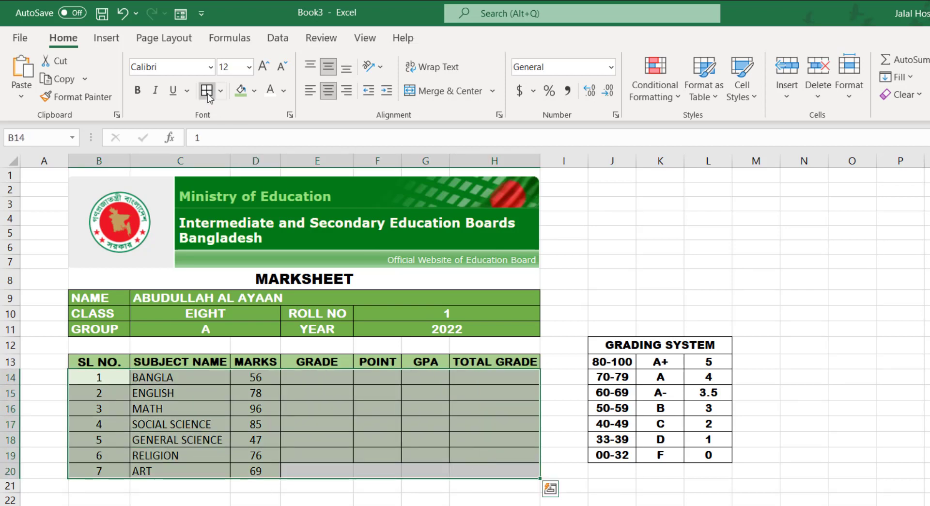
pyautogui.click(254, 93)
pyautogui.click(343, 149)
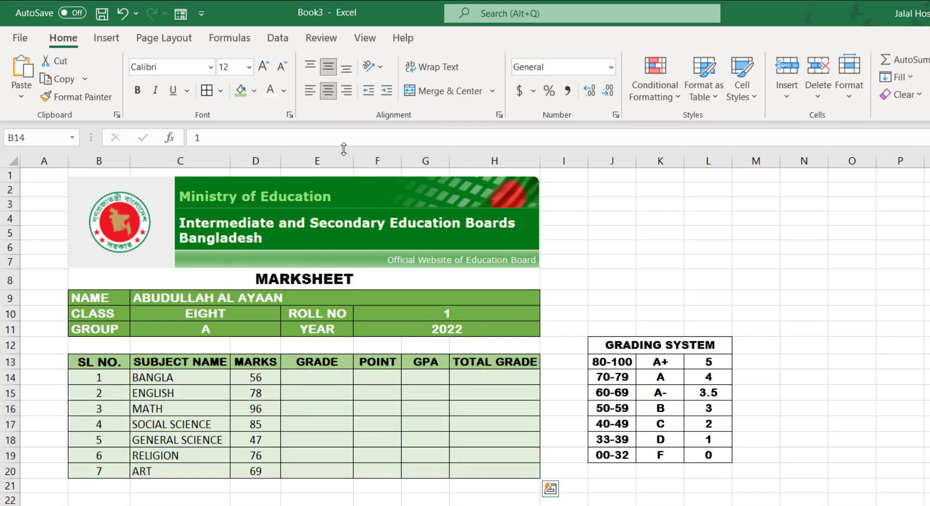
pyautogui.moveTo(417, 487); pyautogui.dragTo(425, 501)
pyautogui.click(453, 504)
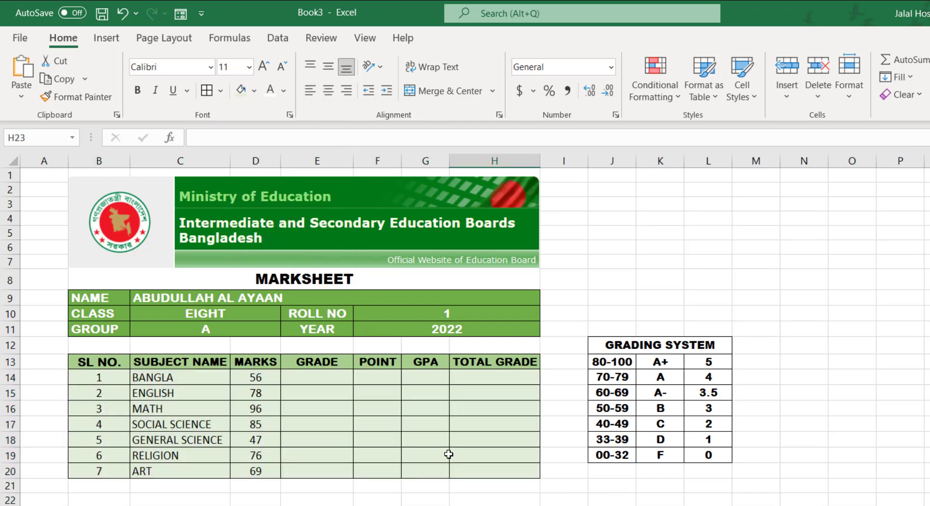
# Begin the grade formula for Bangla in E14 with =IF(D14>=80,"A+",.
pyautogui.click(314, 381)
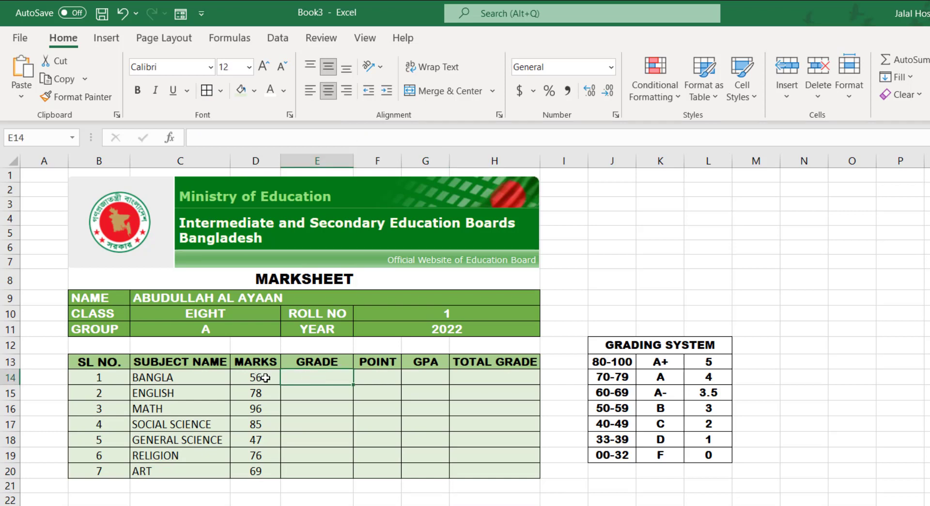
pyautogui.moveTo(260, 376); pyautogui.dragTo(264, 474)
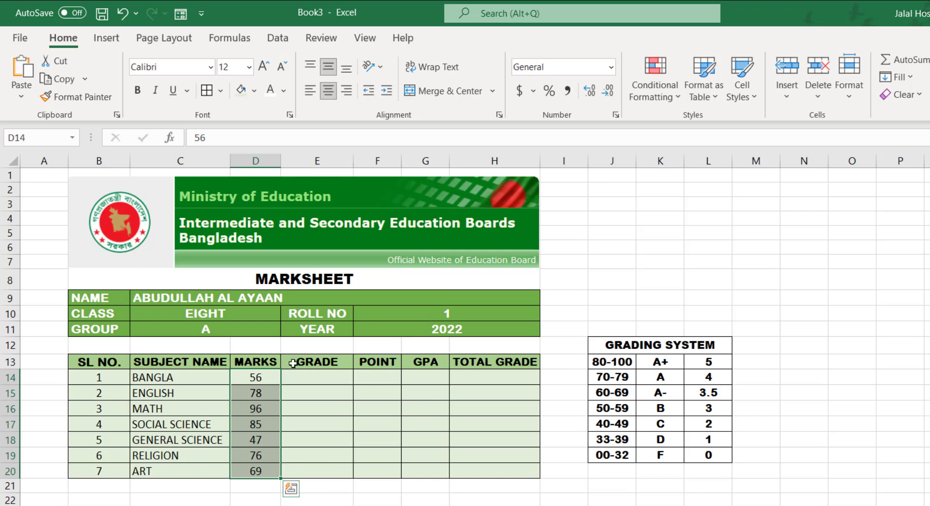
pyautogui.click(330, 375)
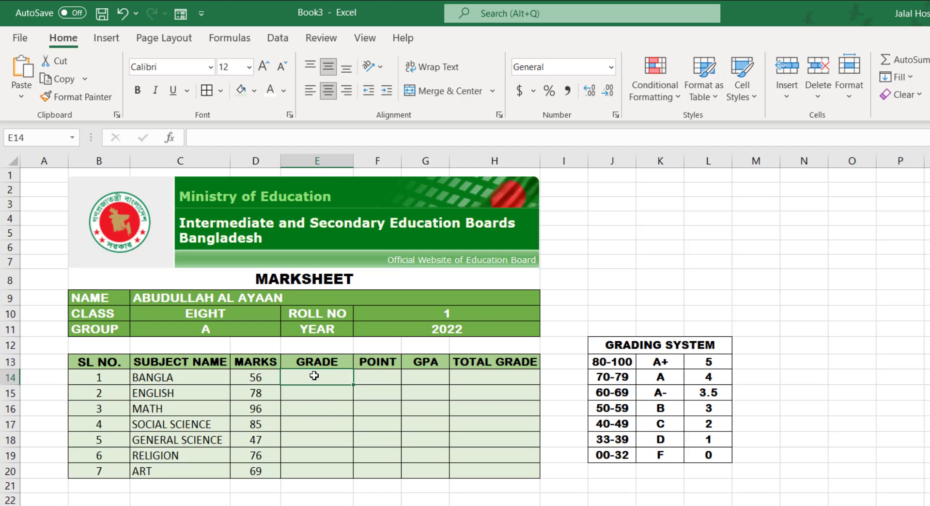
pyautogui.write('=')
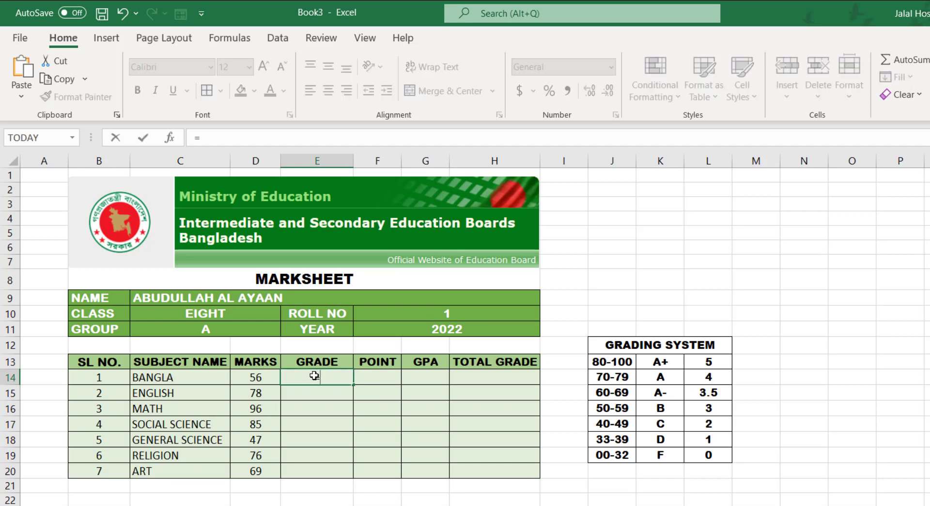
pyautogui.write('IF')
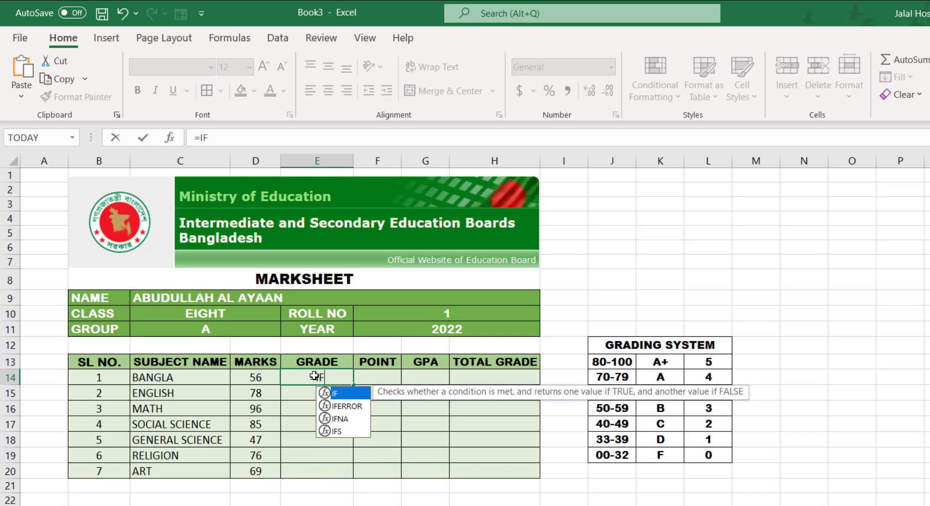
pyautogui.write('(')
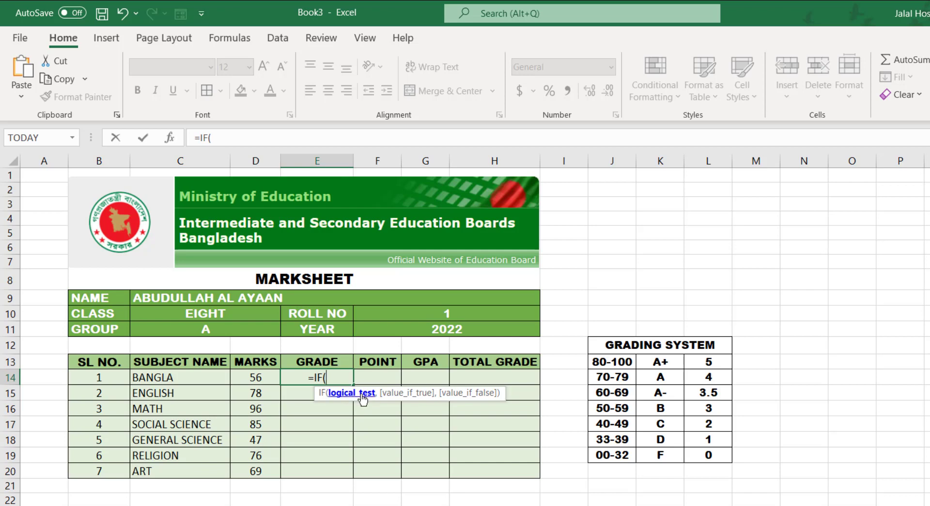
pyautogui.click(255, 377)
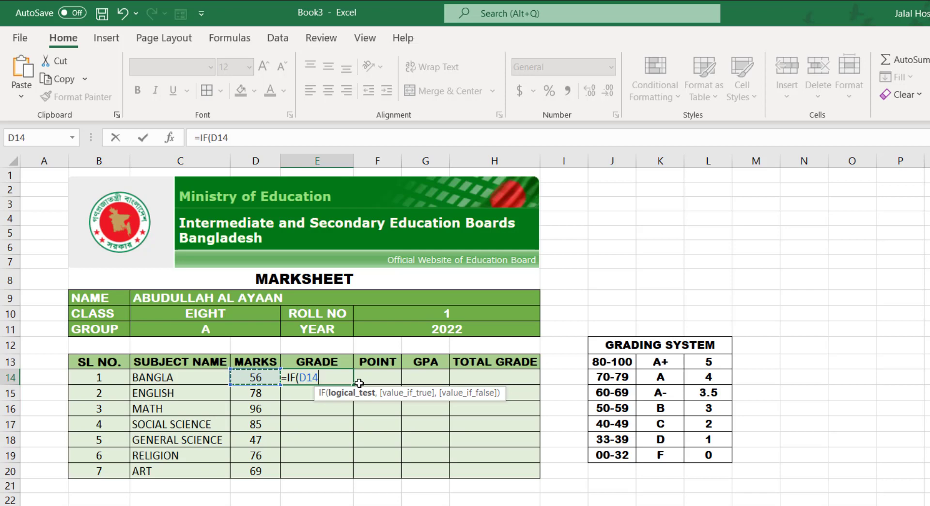
pyautogui.write('>')
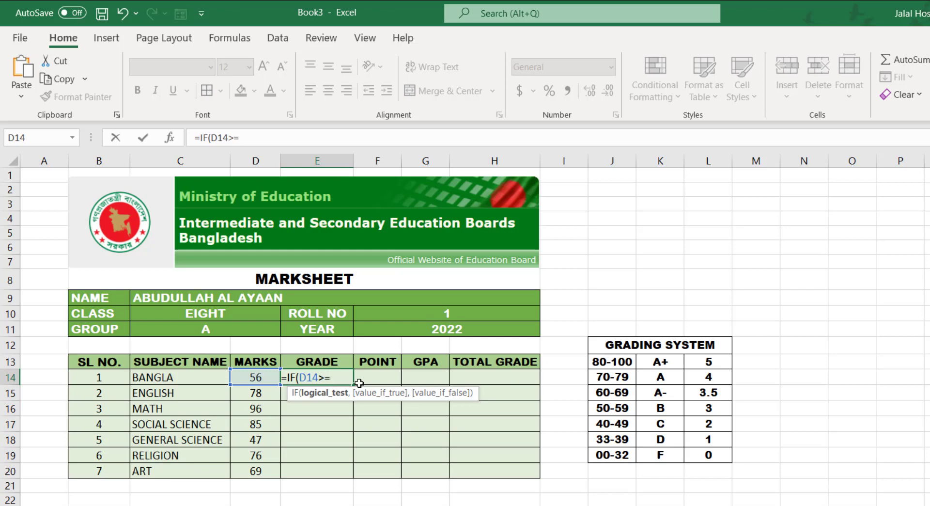
pyautogui.write('=80,')
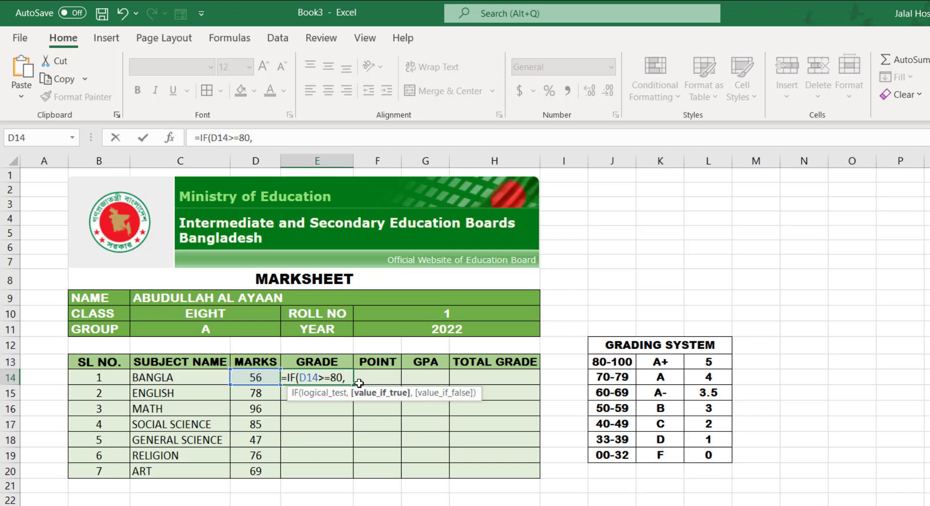
pyautogui.write('"A')
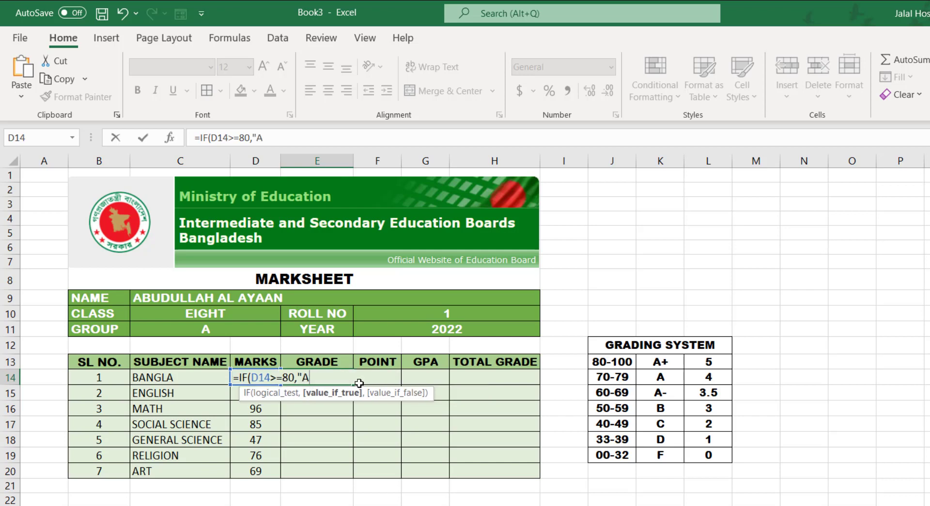
pyautogui.write('+",')
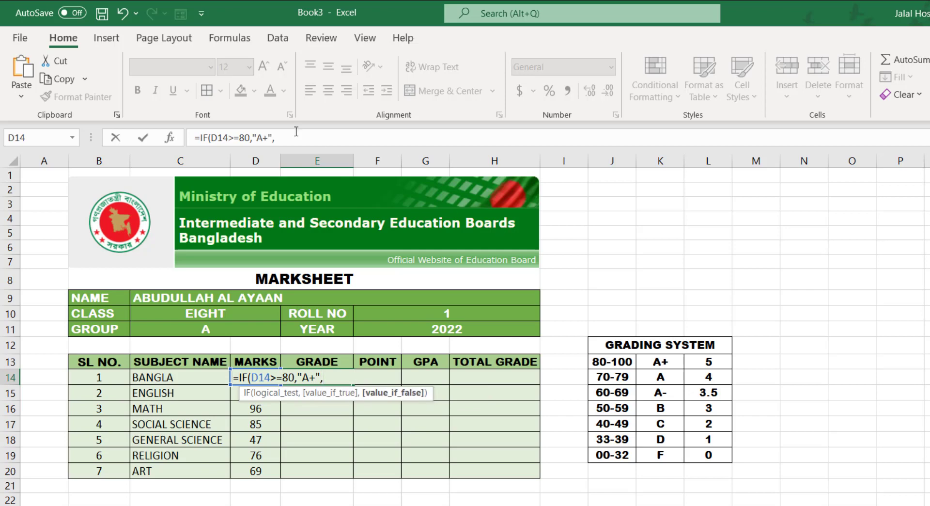
# Copy the first IF clause of the E14 formula and append it as a second condition reading IF(D14>=70,"A",.
pyautogui.moveTo(199, 137); pyautogui.dragTo(278, 138)
pyautogui.hotkey('ctrl', 'c')
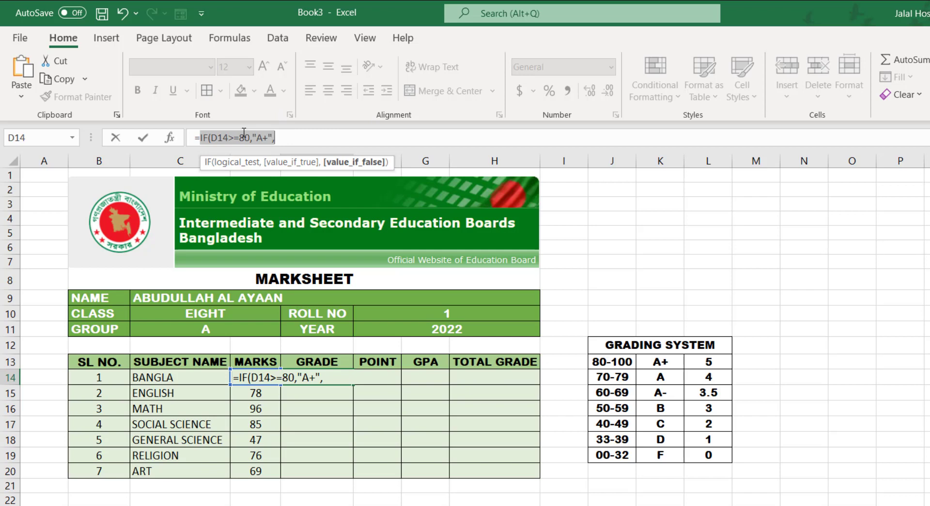
pyautogui.click(291, 138)
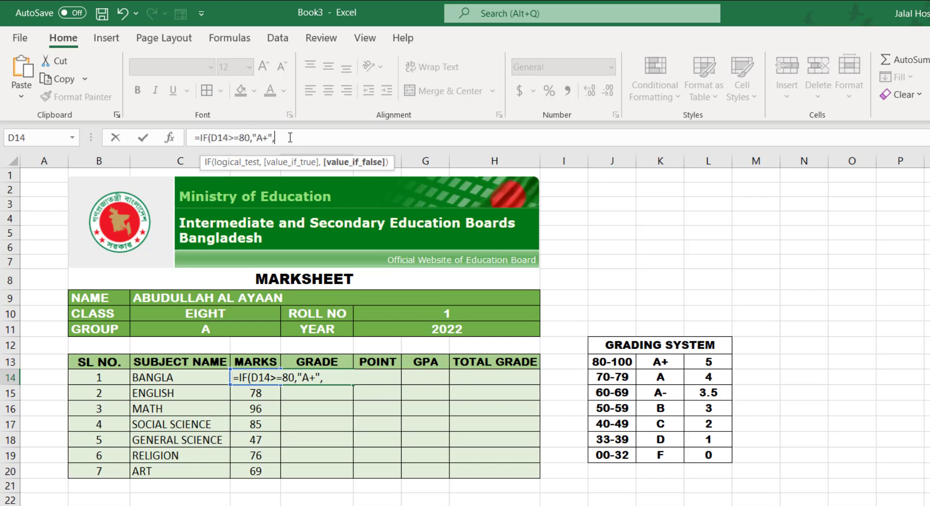
pyautogui.hotkey('ctrl', 'v')
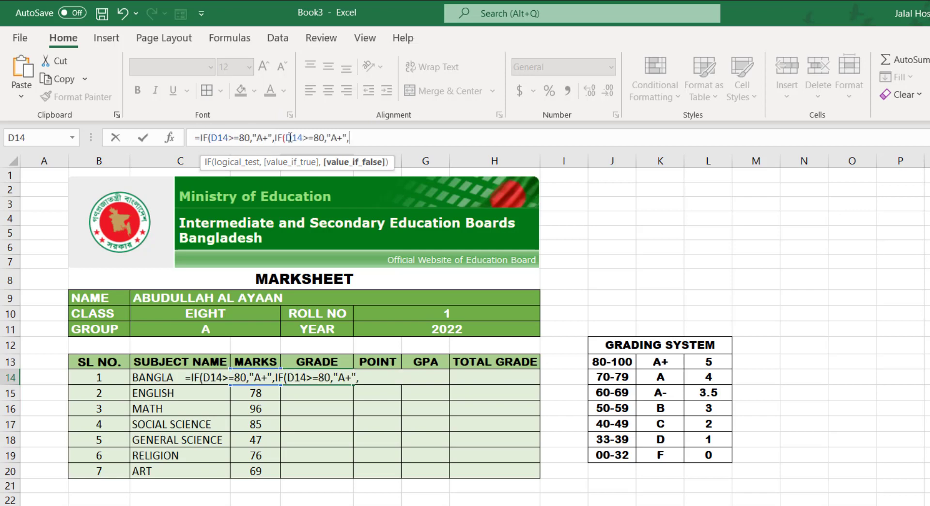
pyautogui.click(320, 137)
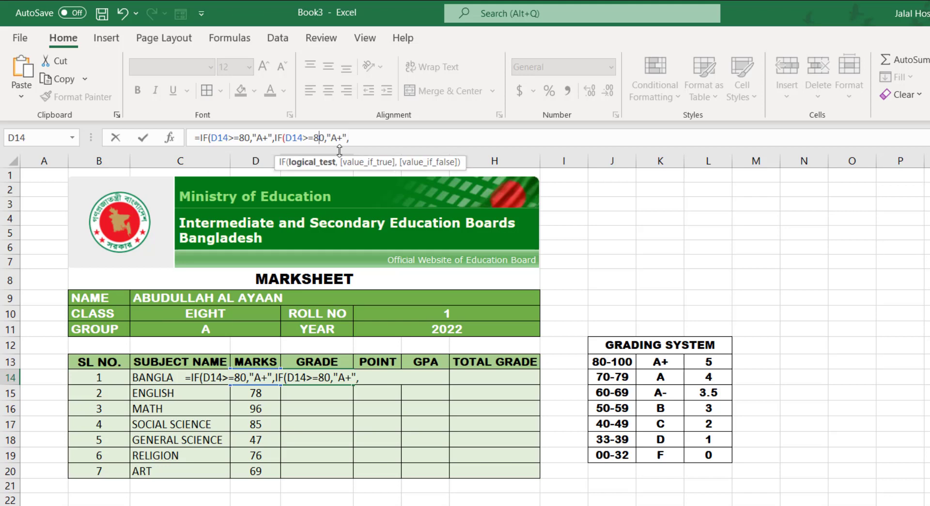
pyautogui.press('BackSpace')
pyautogui.write('7')
pyautogui.click(342, 139)
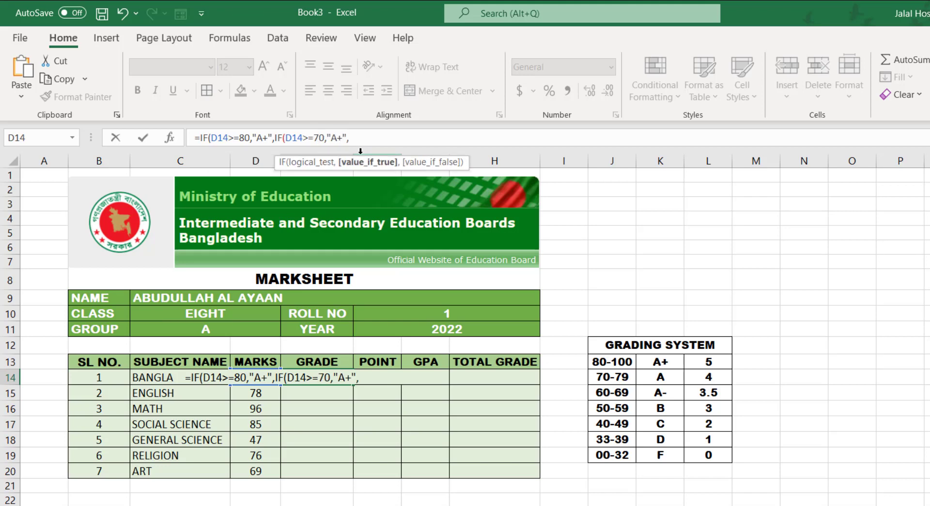
pyautogui.press('BackSpace')
# Append the copied clause to the E14 formula as a third condition reading IF(D14>=60,"A-",.
pyautogui.click(358, 139)
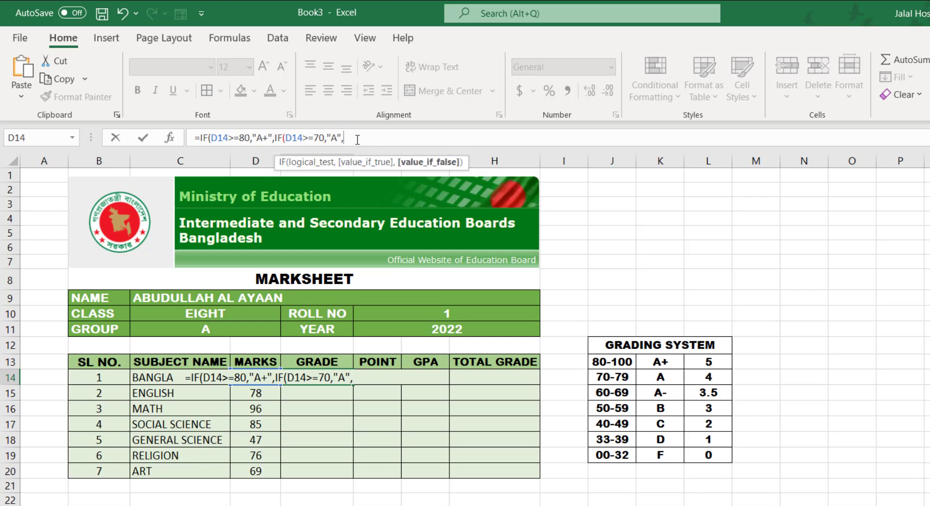
pyautogui.hotkey('ctrl', 'v')
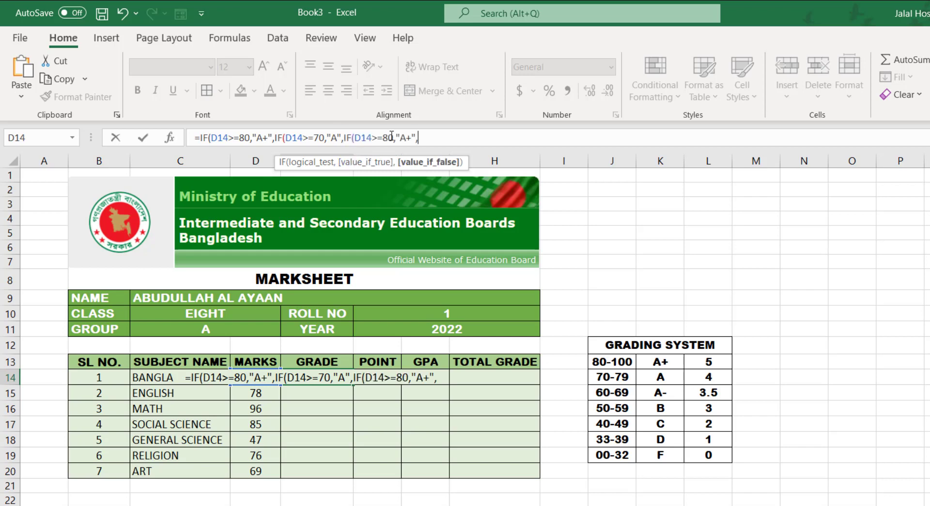
pyautogui.click(390, 138)
pyautogui.press('BackSpace')
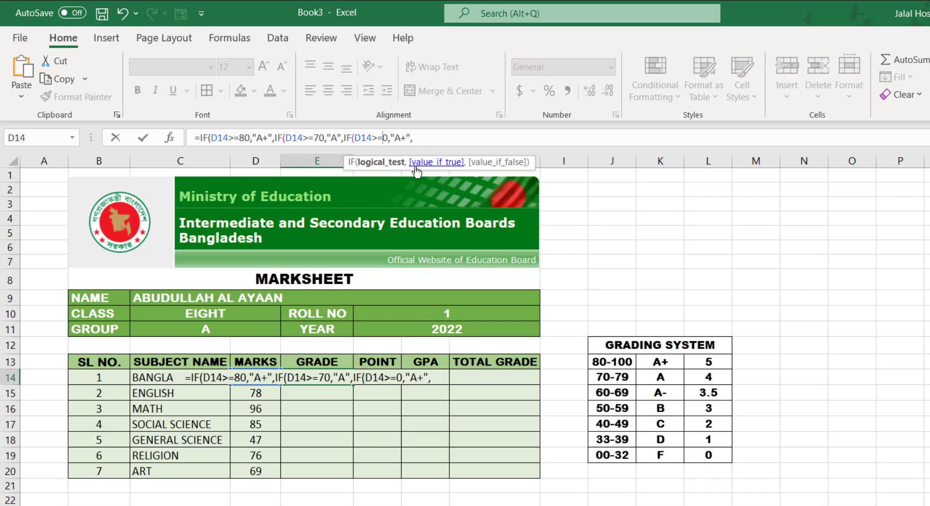
pyautogui.write('60')
pyautogui.press('BackSpace')
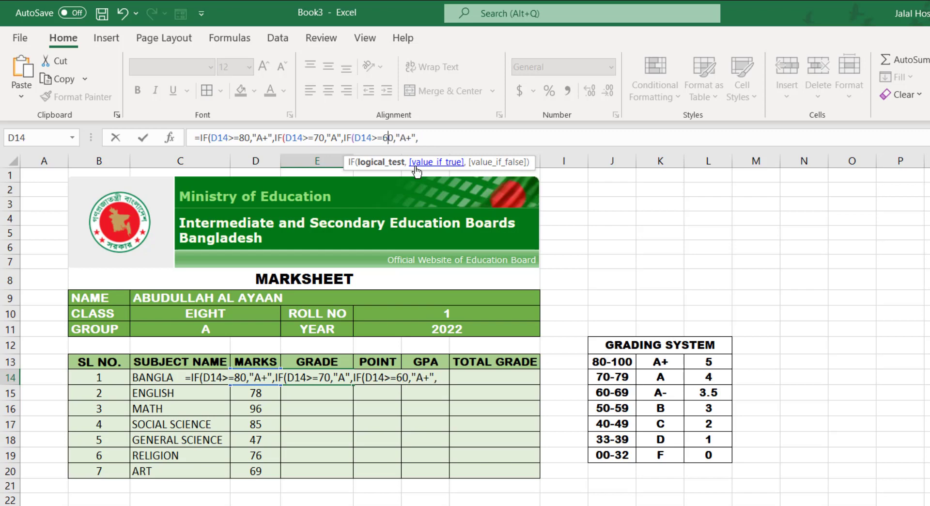
pyautogui.click(413, 137)
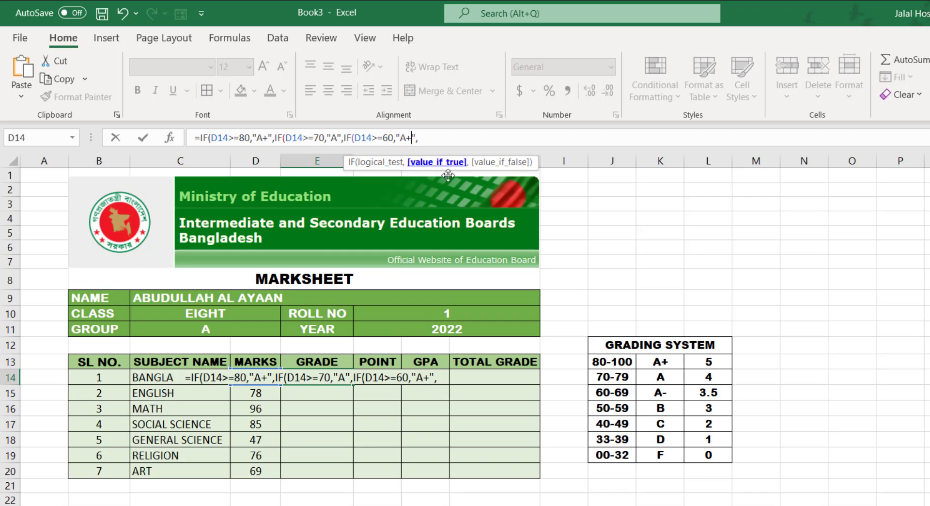
pyautogui.press('BackSpace')
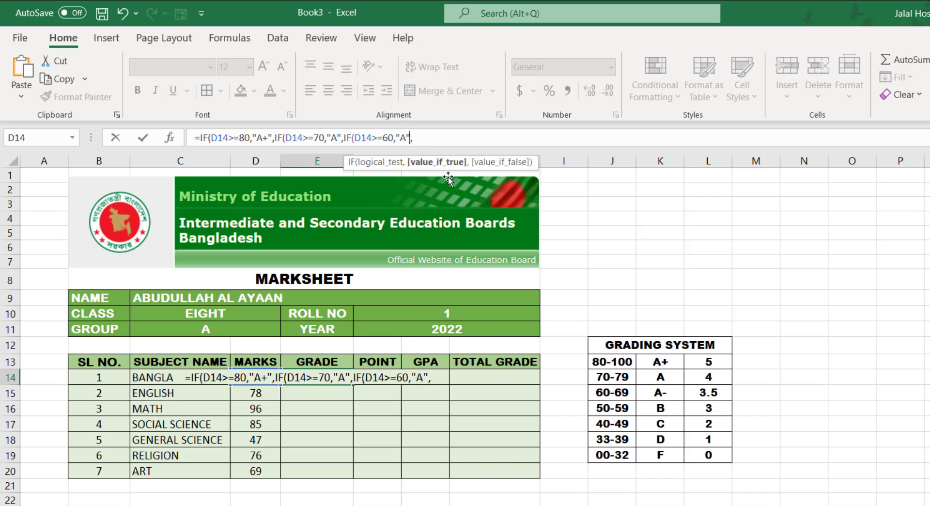
pyautogui.write('-')
# Append the copied clause to the E14 formula as a fourth condition reading IF(D14>=50,"B",.
pyautogui.click(430, 139)
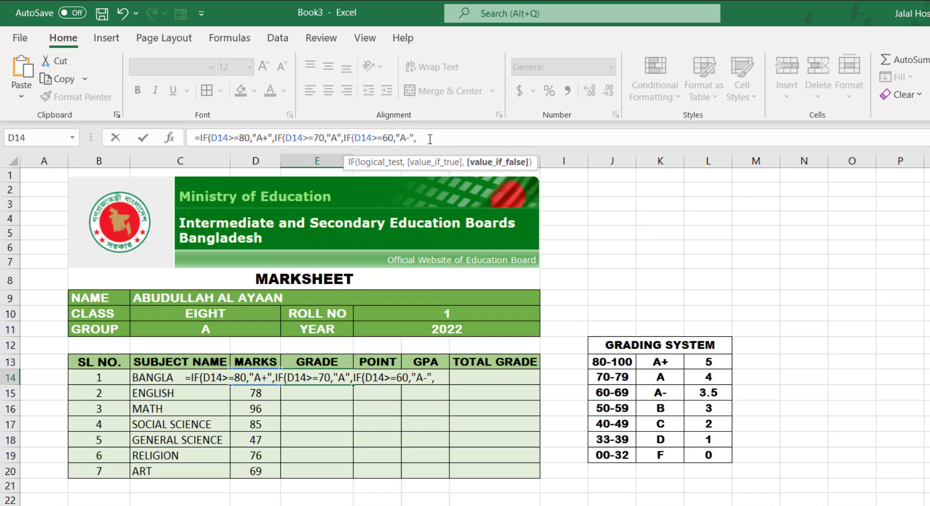
pyautogui.hotkey('ctrl', 'v')
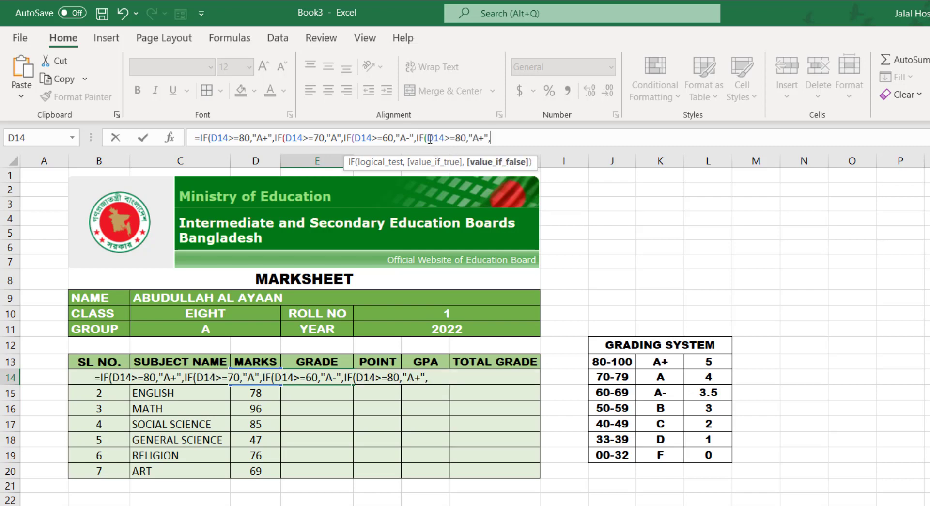
pyautogui.click(461, 137)
pyautogui.press('BackSpace')
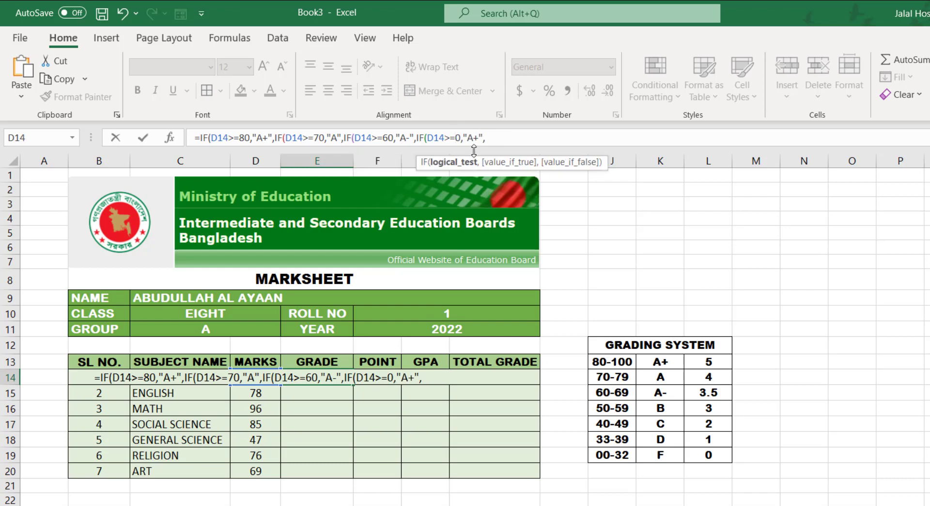
pyautogui.write('5')
pyautogui.click(484, 138)
pyautogui.press('BackSpace')
pyautogui.press('BackSpace')
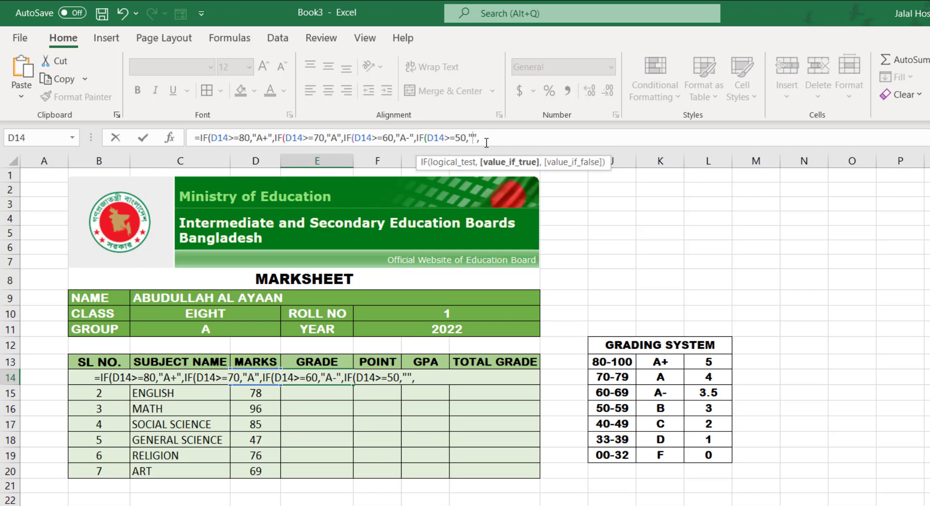
pyautogui.write('B')
# Append the copied clause to the E14 formula as a fifth condition reading IF(D14>=40,"C",.
pyautogui.click(499, 136)
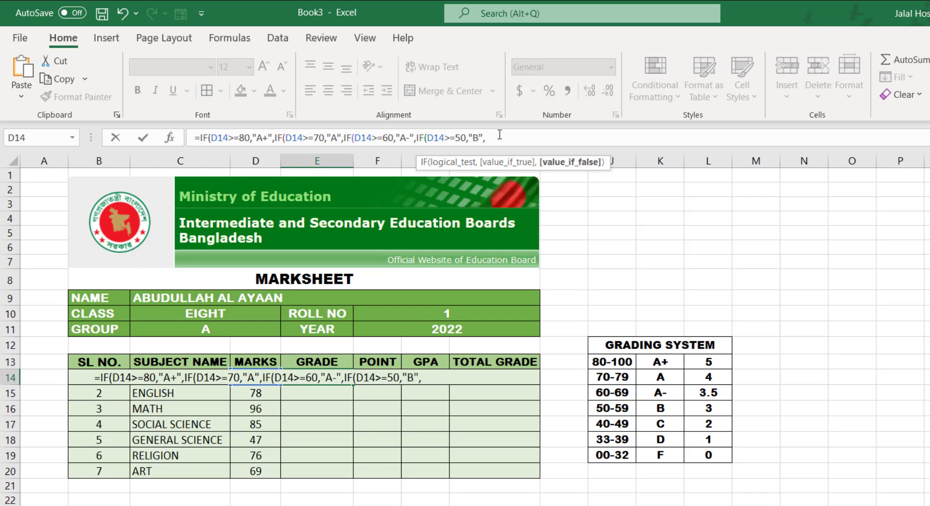
pyautogui.hotkey('ctrl', 'v')
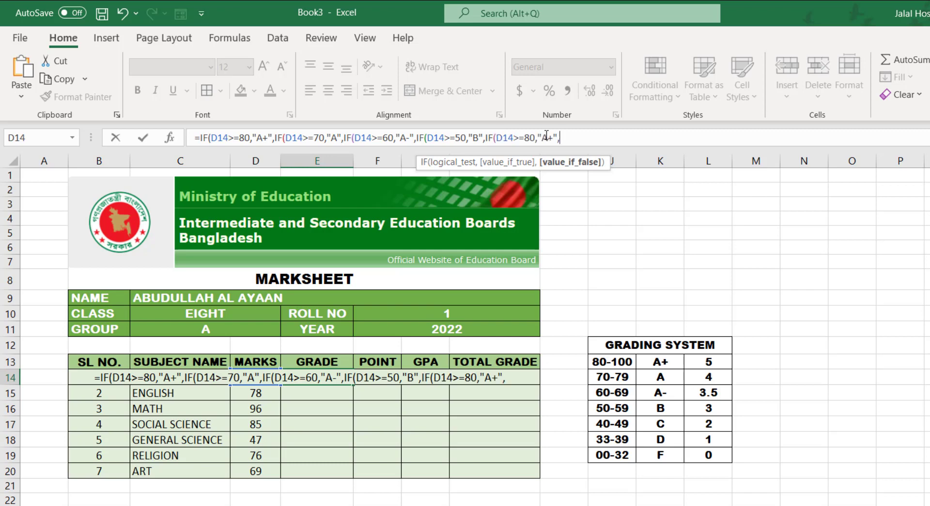
pyautogui.click(532, 138)
pyautogui.press('BackSpace')
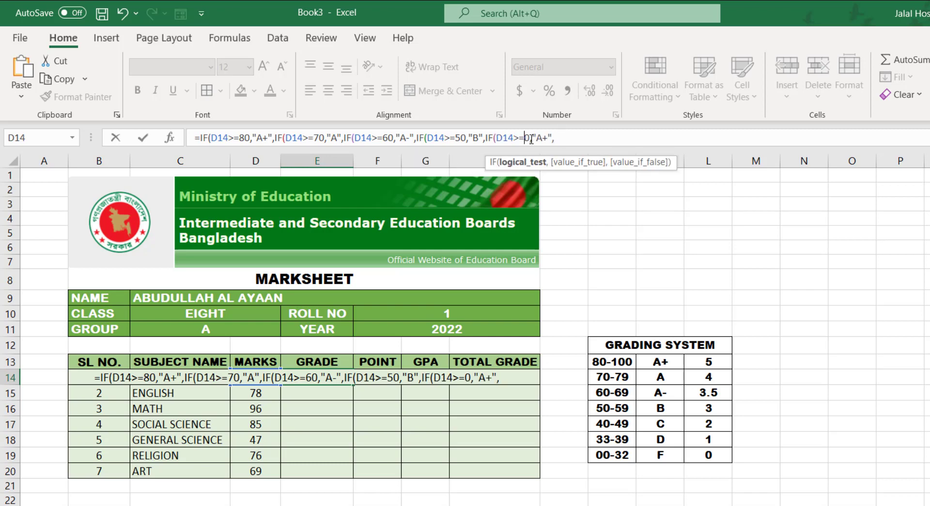
pyautogui.write('4')
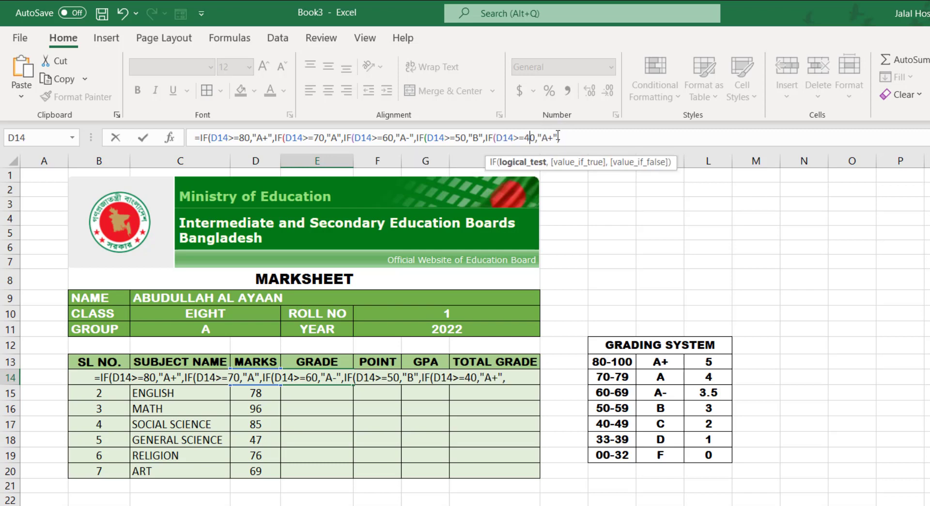
pyautogui.click(553, 138)
pyautogui.press('BackSpace')
pyautogui.press('BackSpace')
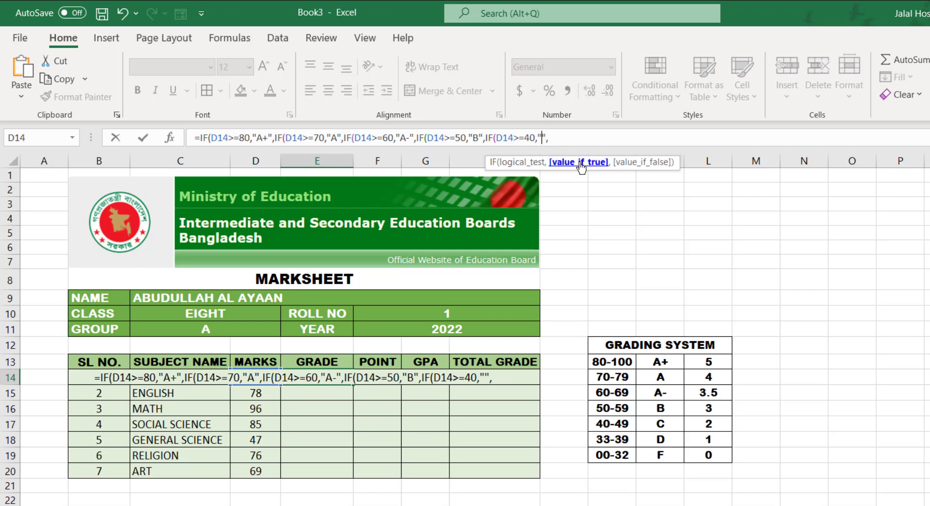
pyautogui.write('C')
# Append the copied clause to the E14 formula as a sixth condition reading IF(D14>=33,"D",.
pyautogui.click(575, 137)
pyautogui.hotkey('ctrl', 'v')
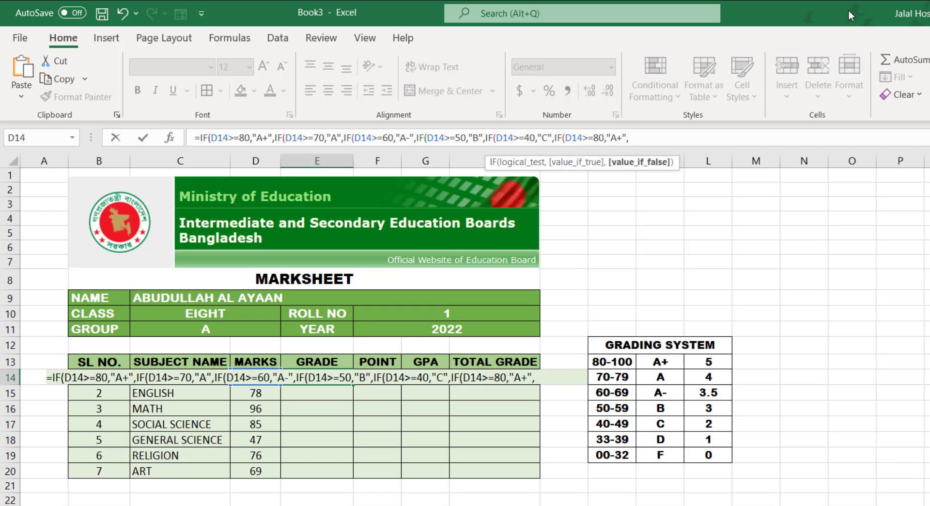
pyautogui.click(600, 138)
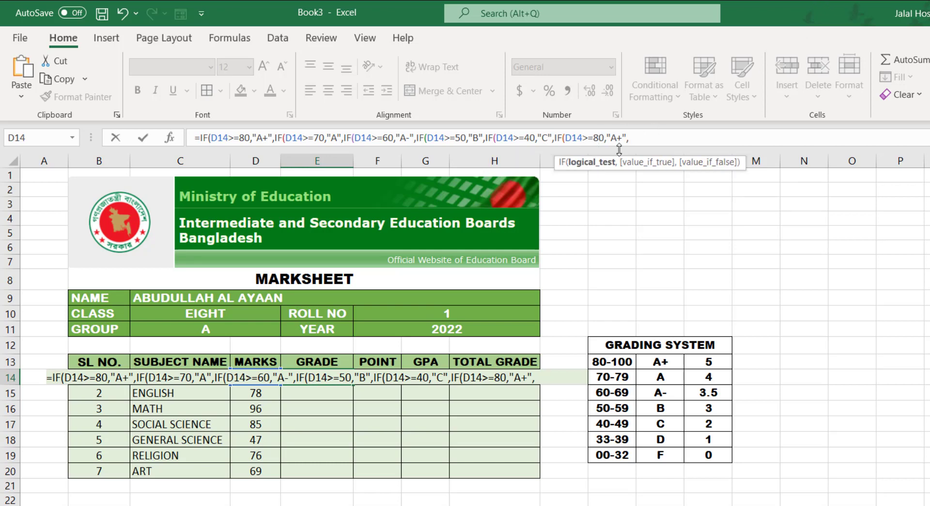
pyautogui.press('BackSpace')
pyautogui.press('Delete')
pyautogui.write('33')
pyautogui.click(619, 137)
pyautogui.press('Delete')
pyautogui.press('BackSpace')
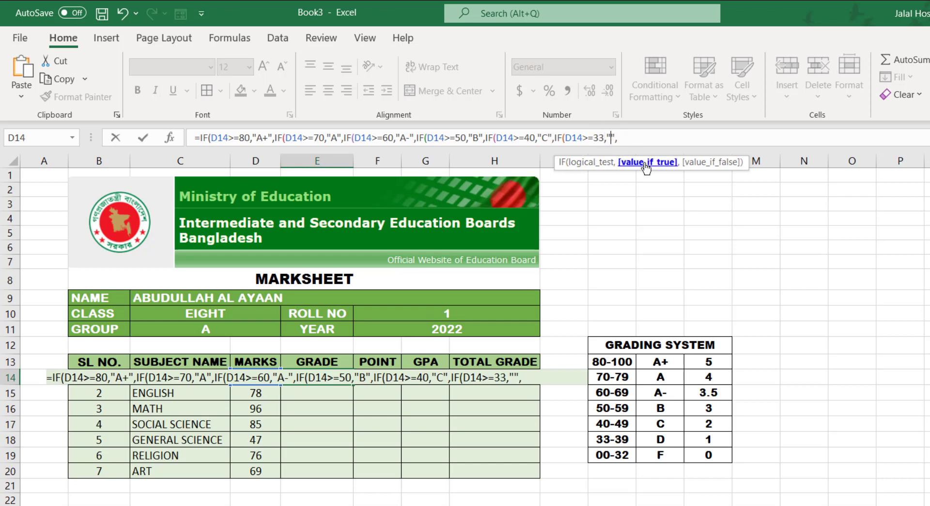
pyautogui.write('D')
# Add the last condition IF(D14<33,"F" at the end of the E14 formula.
pyautogui.click(650, 138)
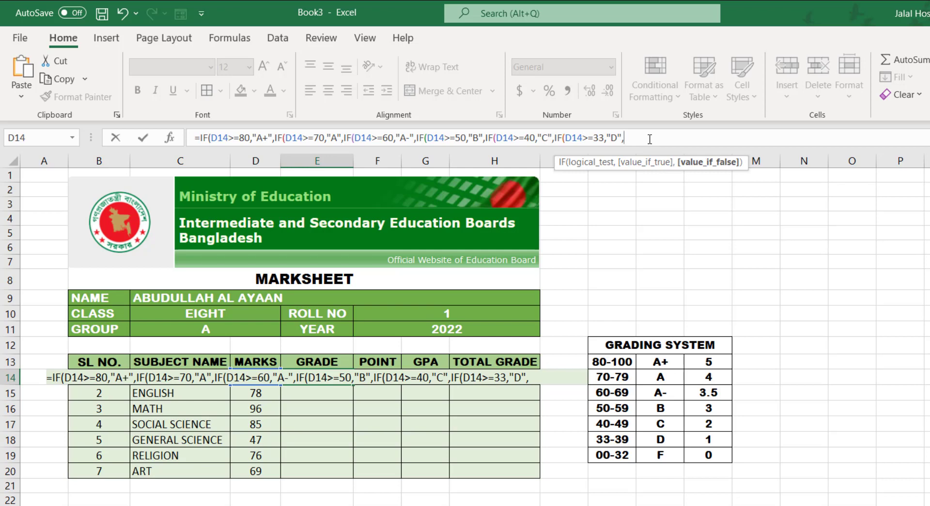
pyautogui.write('IF')
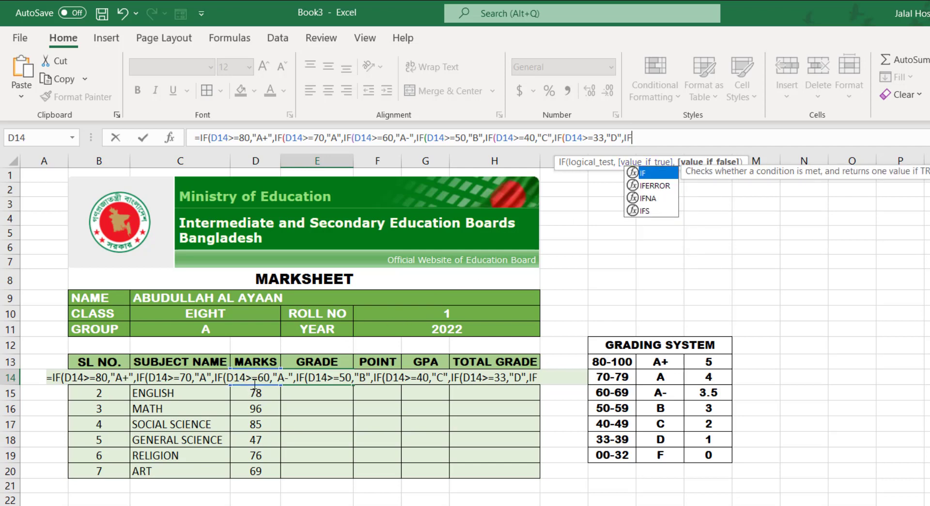
pyautogui.press('Escape')
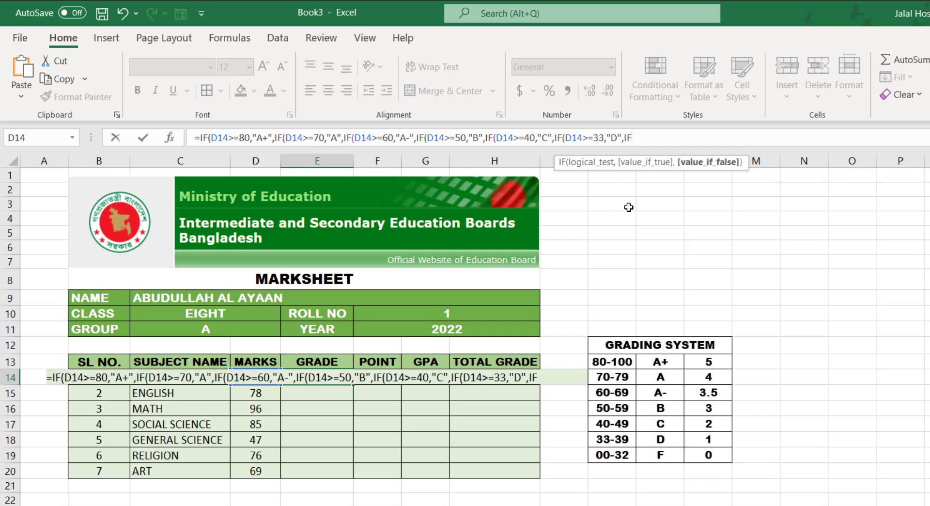
pyautogui.press('BackSpace')
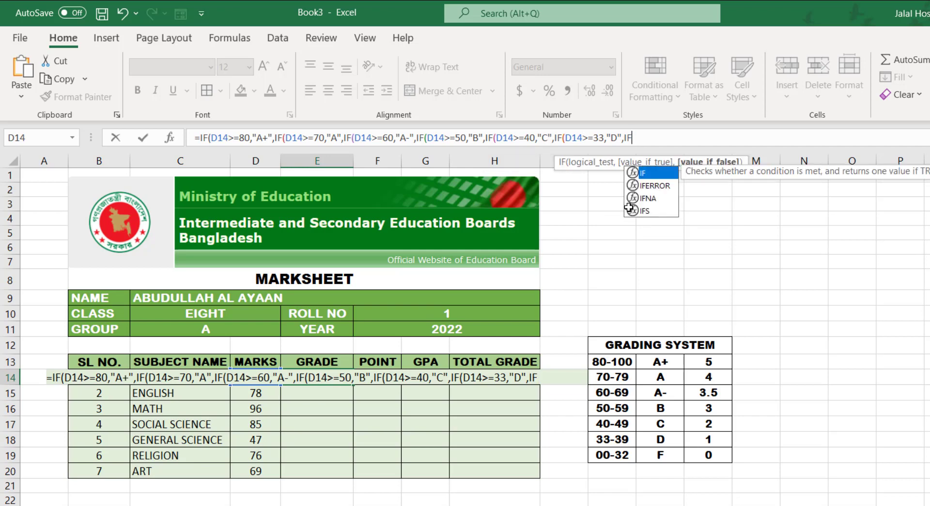
pyautogui.write('(')
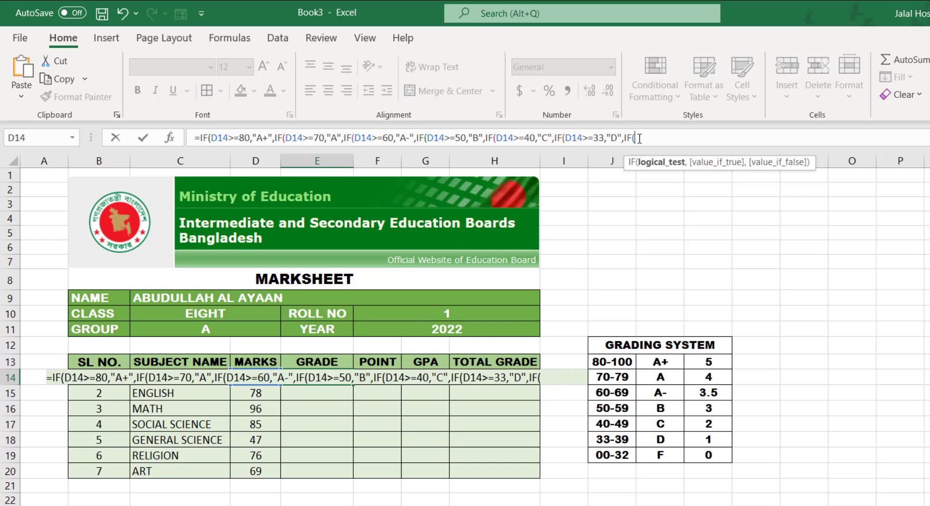
pyautogui.write('D14')
pyautogui.write(',')
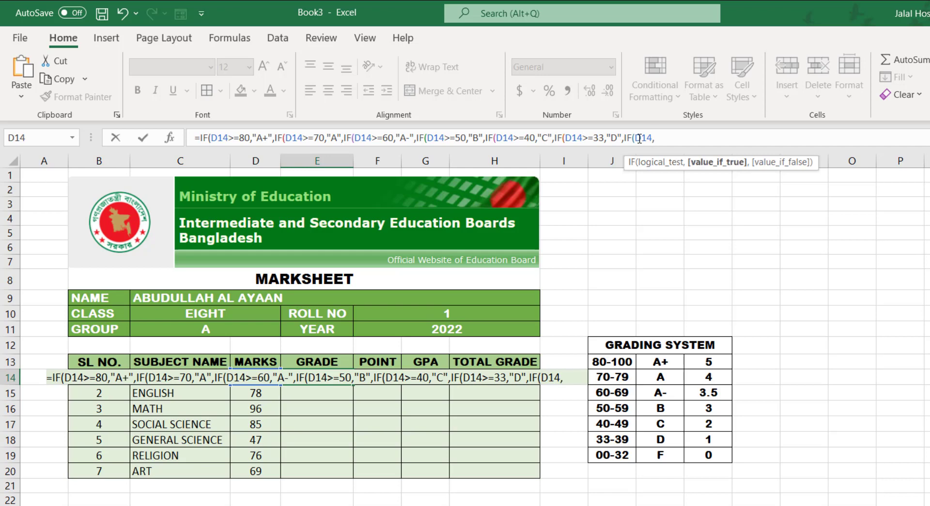
pyautogui.press('BackSpace')
pyautogui.write('<')
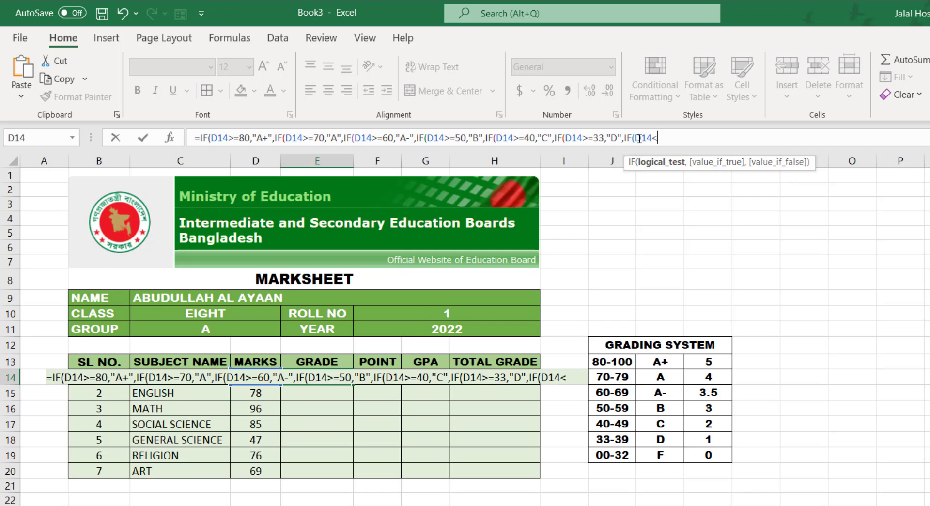
pyautogui.write('33,')
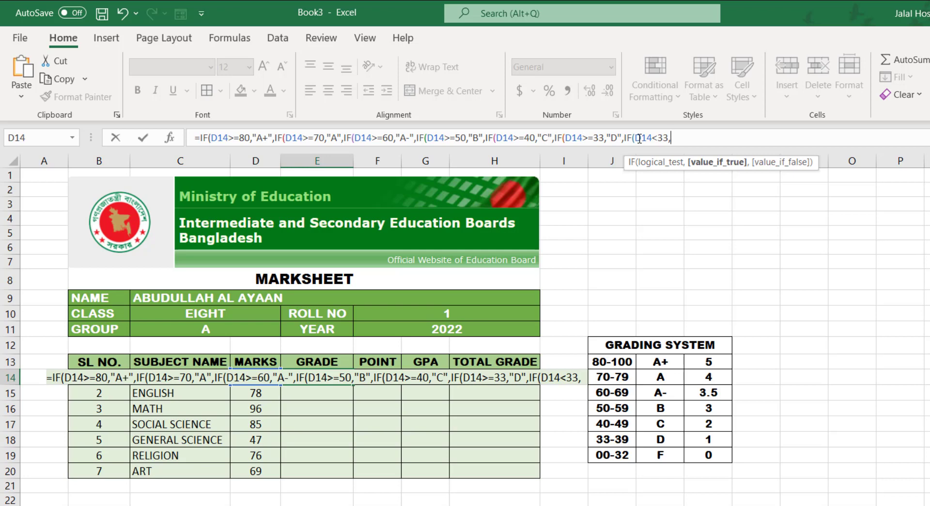
pyautogui.write('"F')
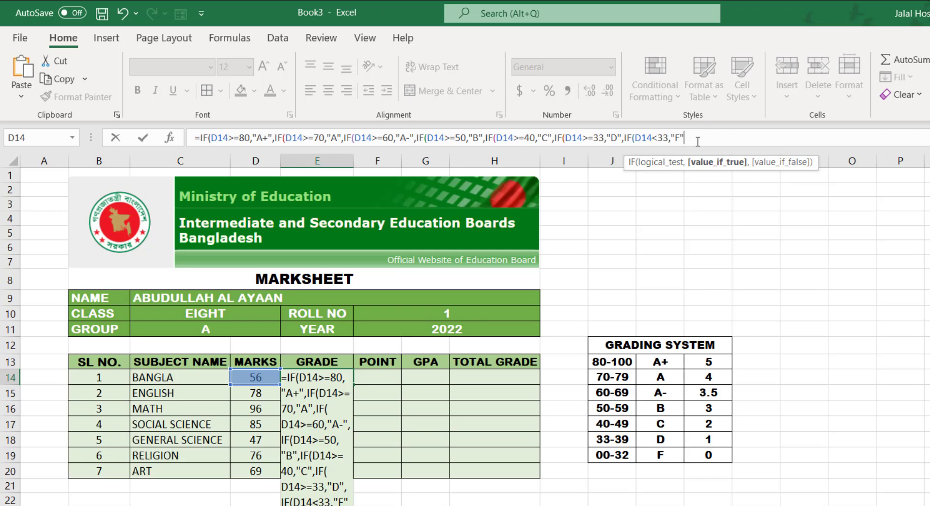
# Complete the E14 grade formula with seven closing parentheses and fill it down through E20.
pyautogui.write(')))')
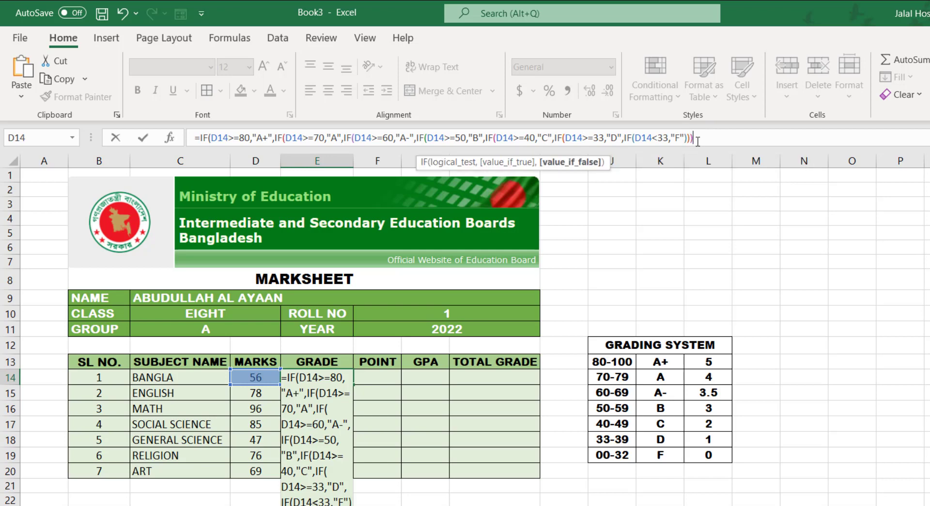
pyautogui.write(')))')
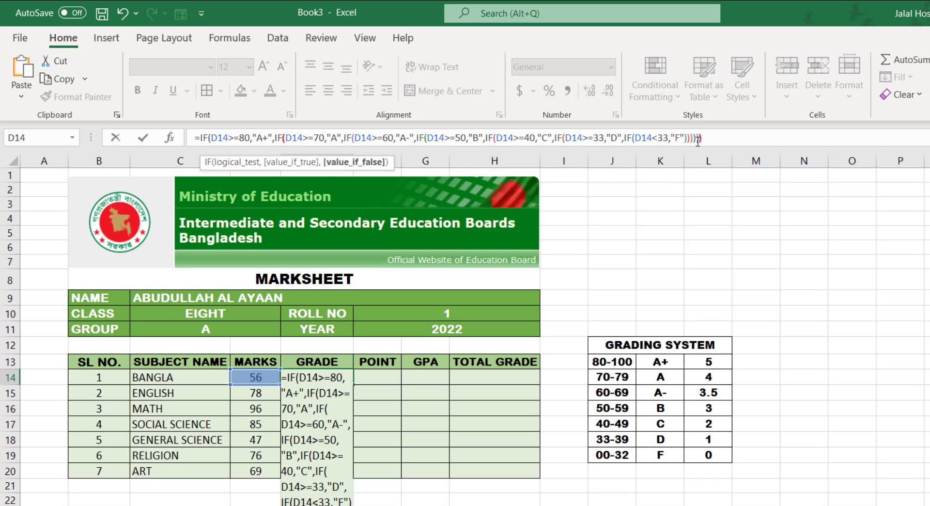
pyautogui.write(')')
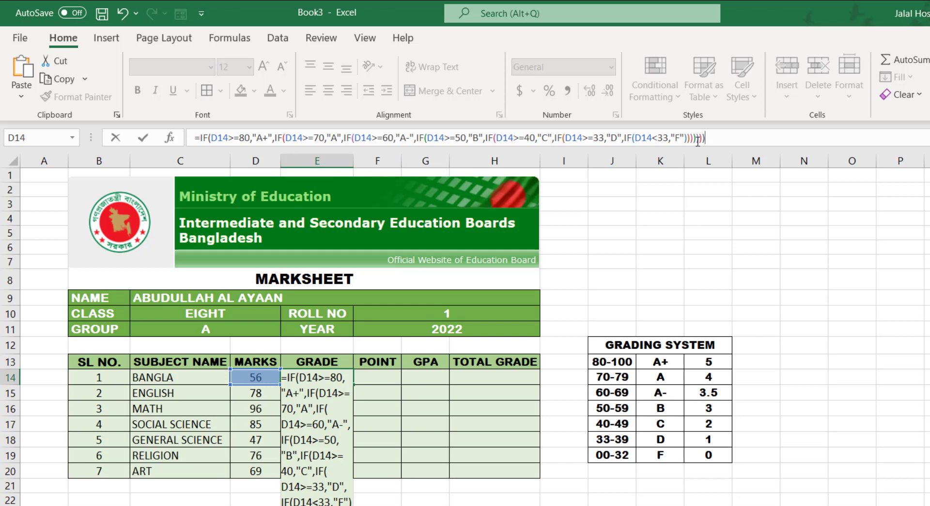
pyautogui.press('Return')
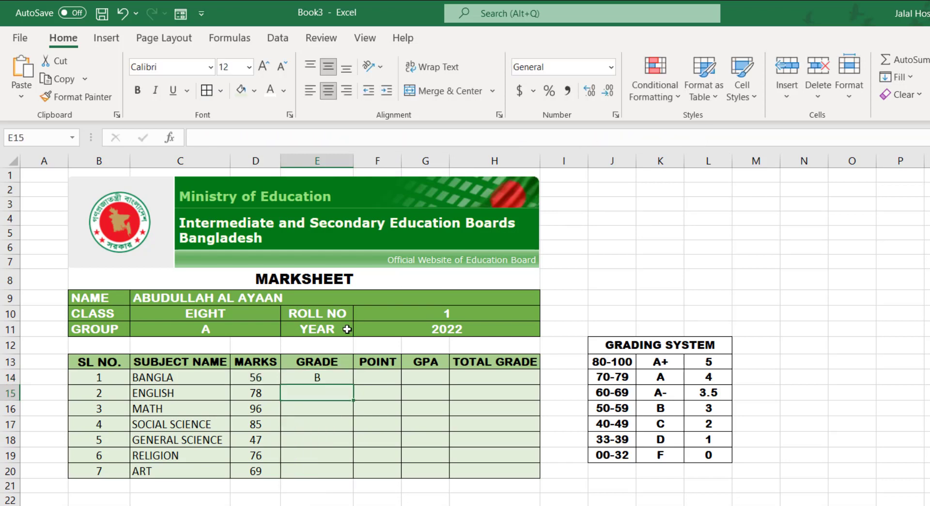
pyautogui.click(317, 377)
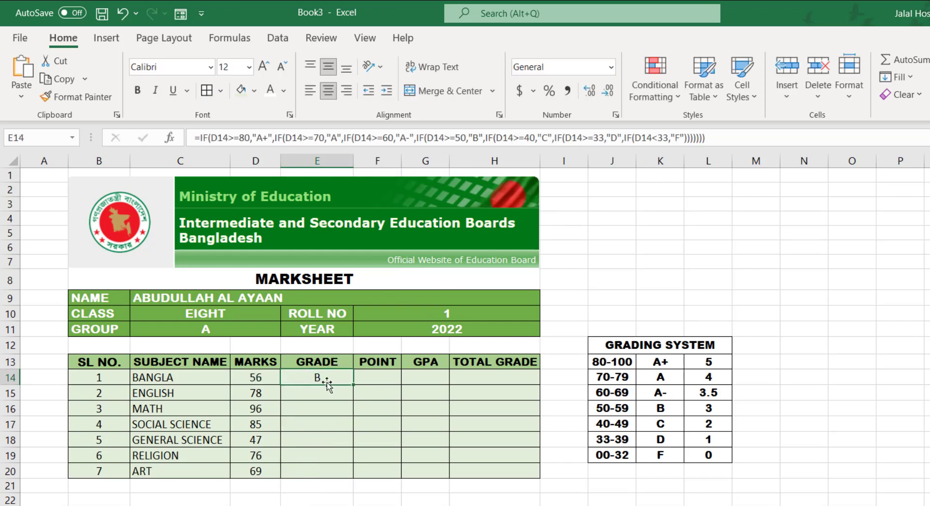
pyautogui.moveTo(356, 385); pyautogui.dragTo(349, 479)
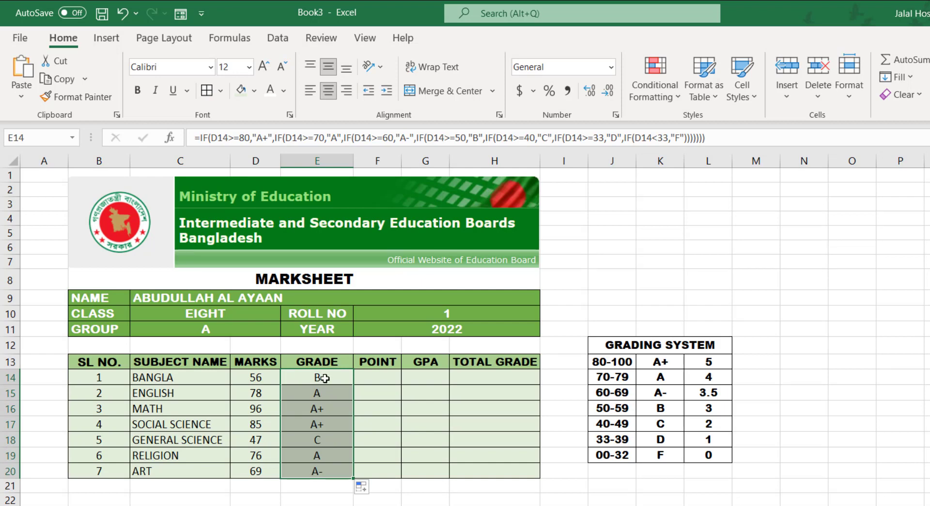
# Set the General Science marks in D18 to 68.
pyautogui.click(257, 439)
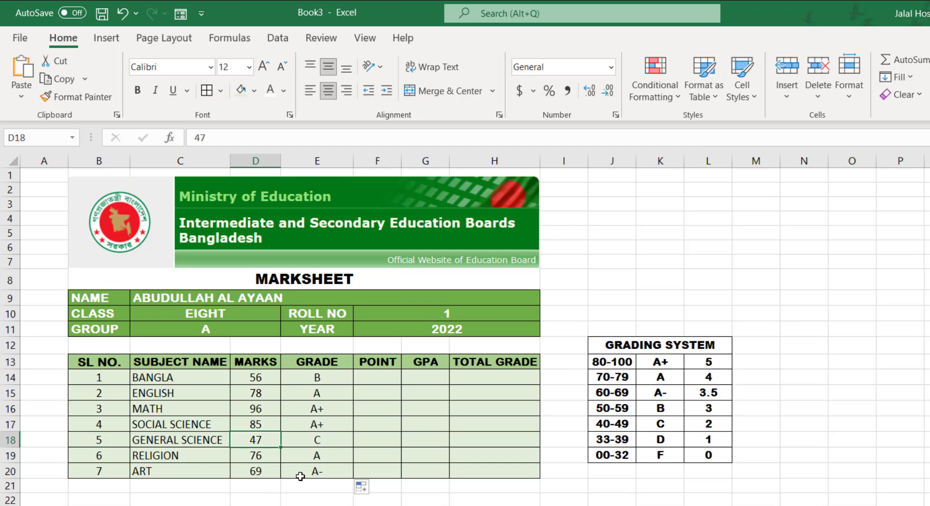
pyautogui.write('68')
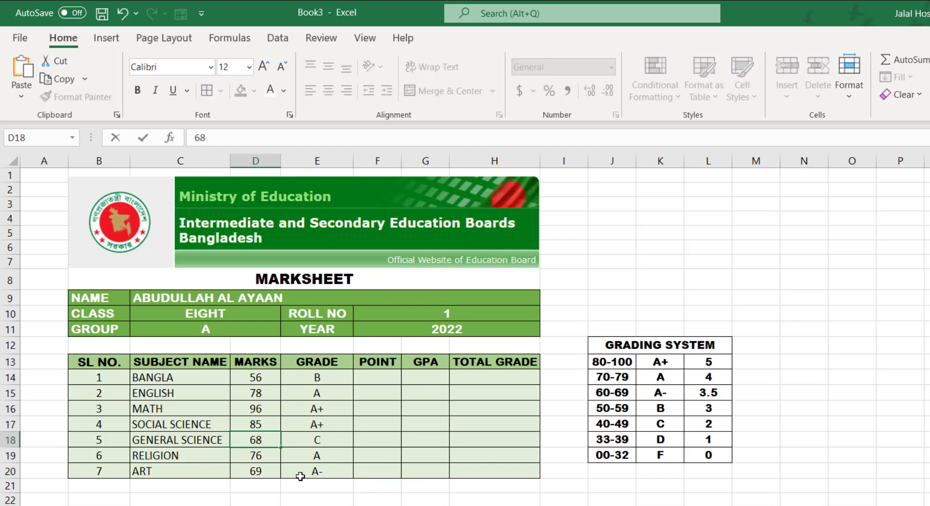
pyautogui.press('Return')
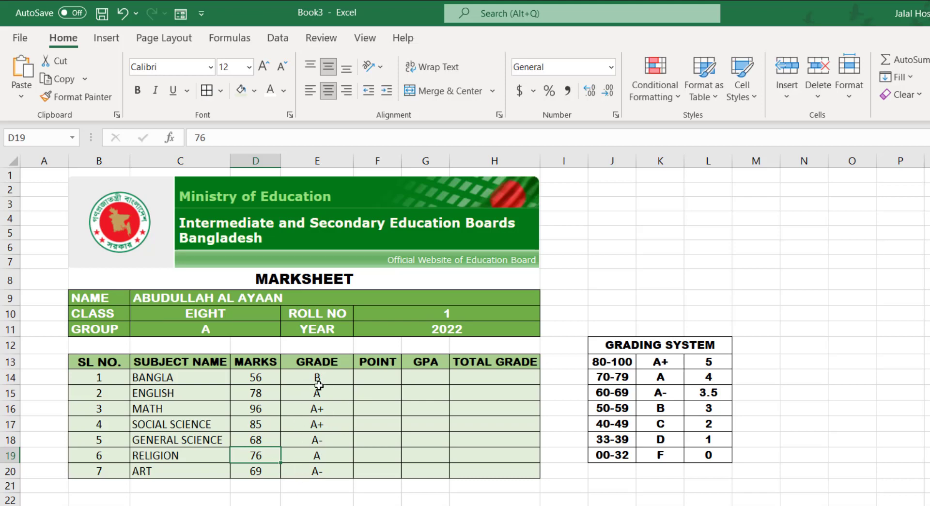
# Start the point formula for Bangla in F14 with the first condition =IF(D14>=80,5,.
pyautogui.click(376, 382)
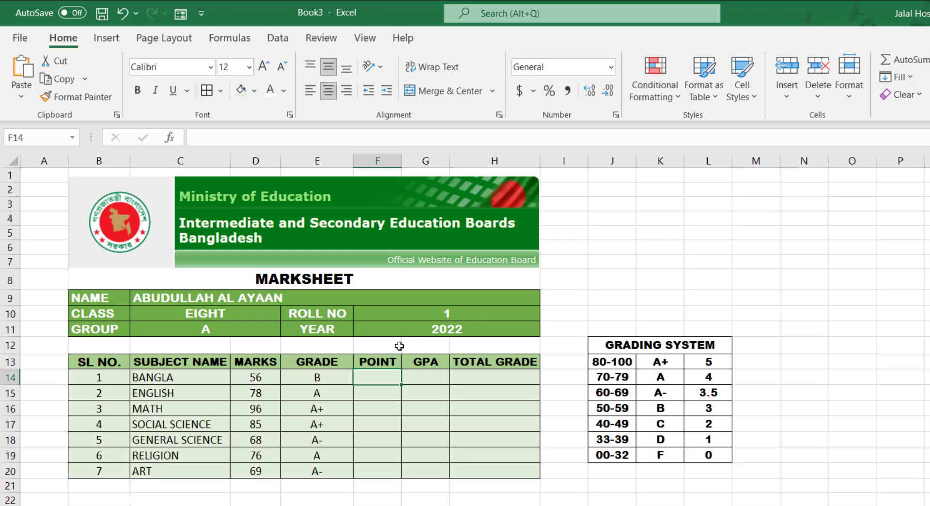
pyautogui.write('=')
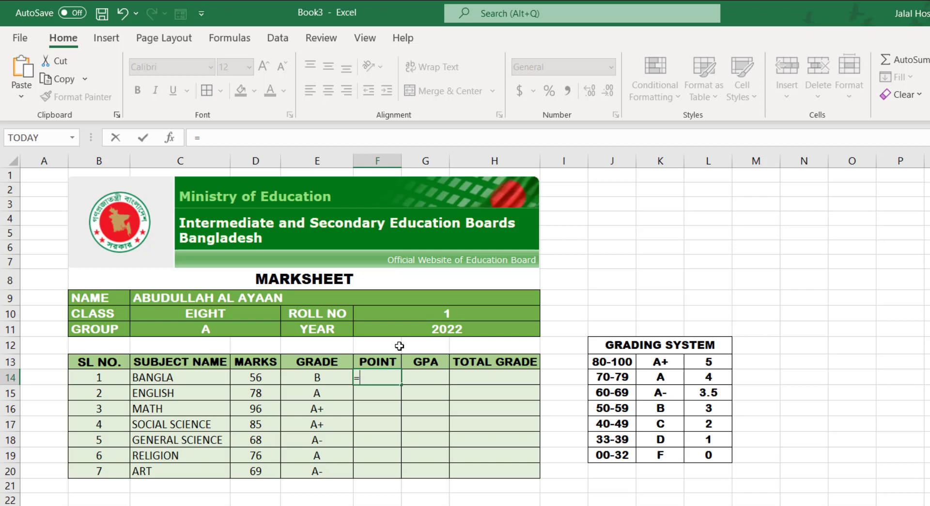
pyautogui.write('IF')
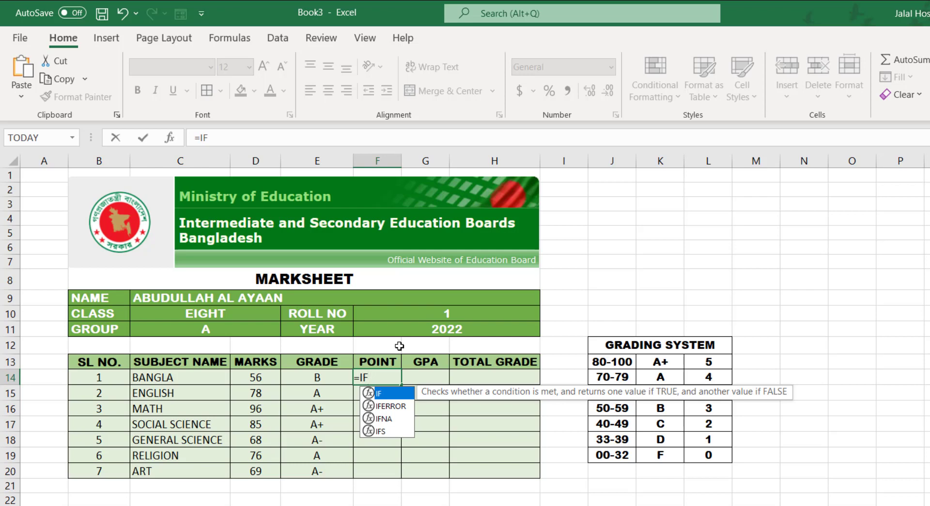
pyautogui.write('(')
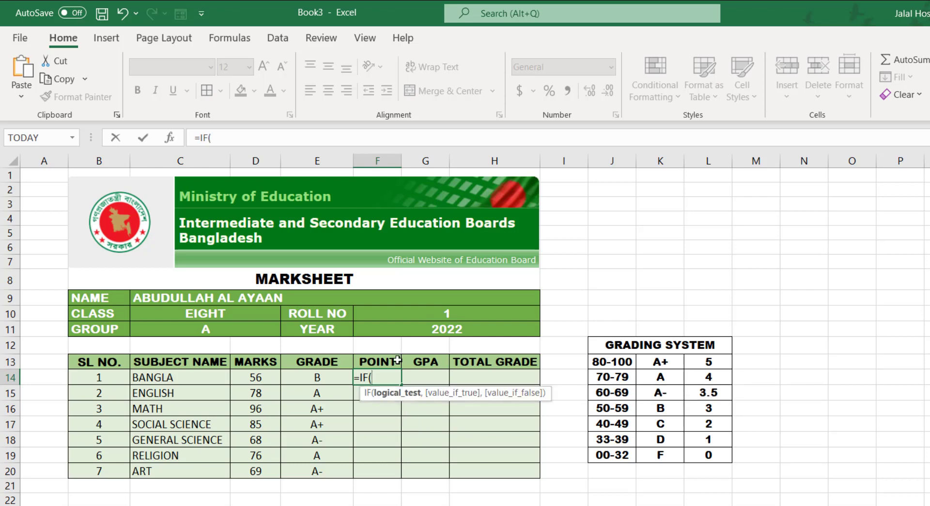
pyautogui.click(262, 378)
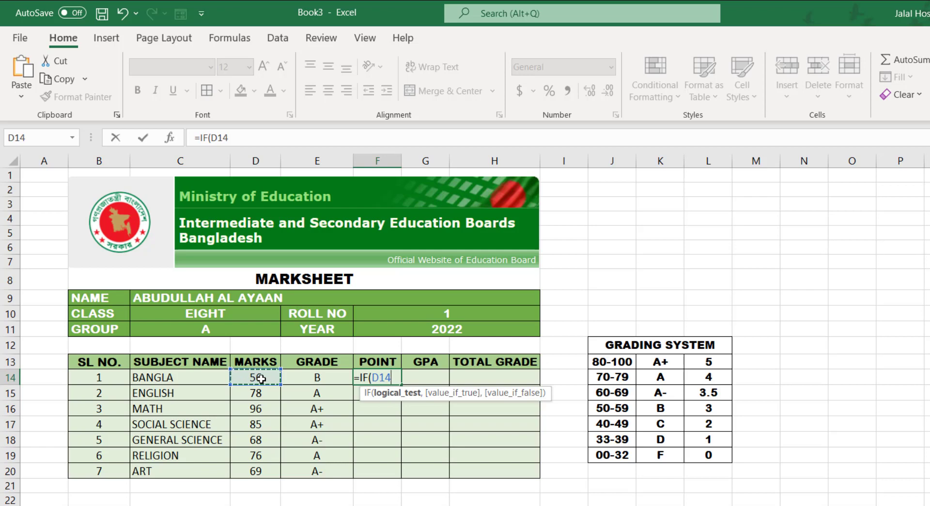
pyautogui.write('>=')
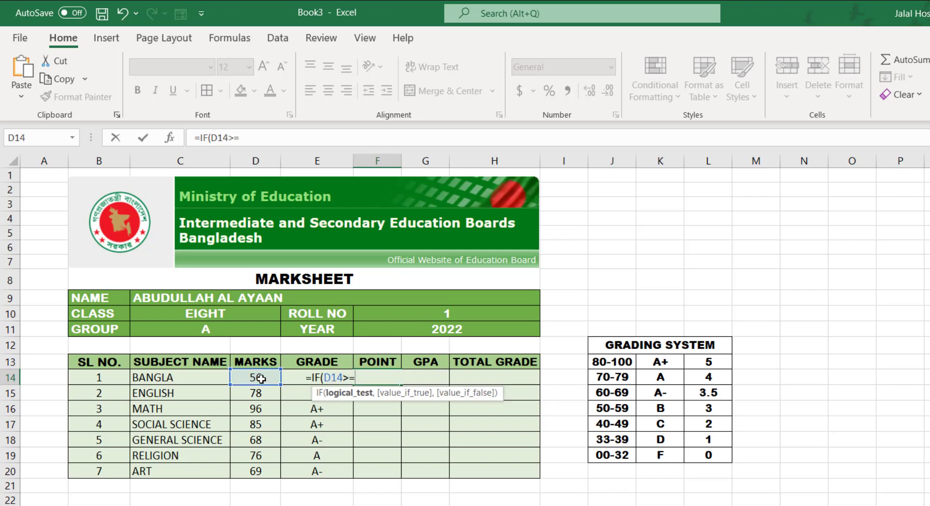
pyautogui.write('80,')
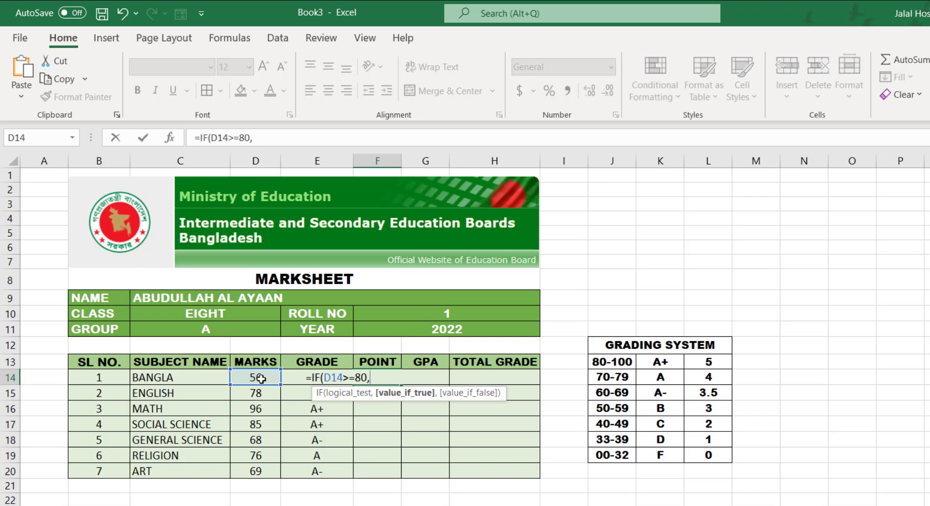
pyautogui.write('5,')
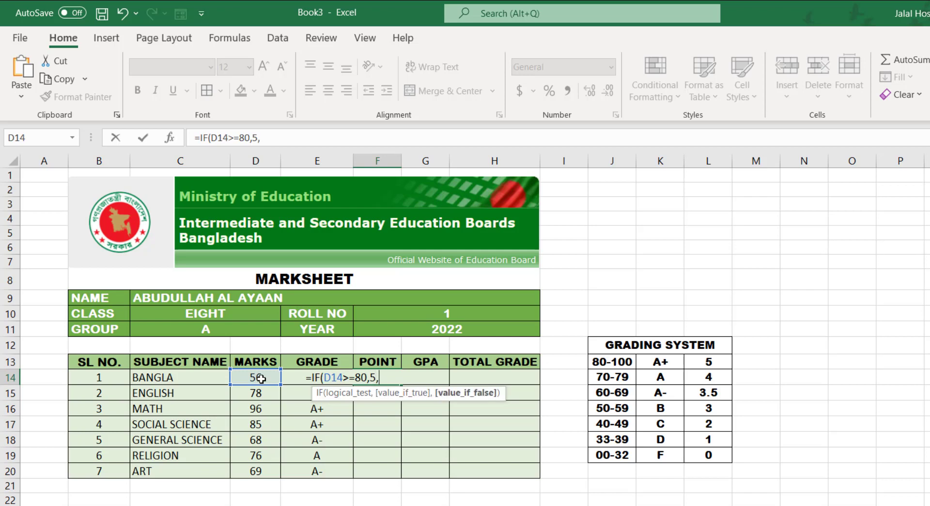
# Copy the IF clause within the F14 formula and append it as a second condition reading IF(D14>=70,4,.
pyautogui.click(201, 138)
pyautogui.moveTo(201, 138); pyautogui.dragTo(265, 139)
pyautogui.hotkey('ctrl', 'c')
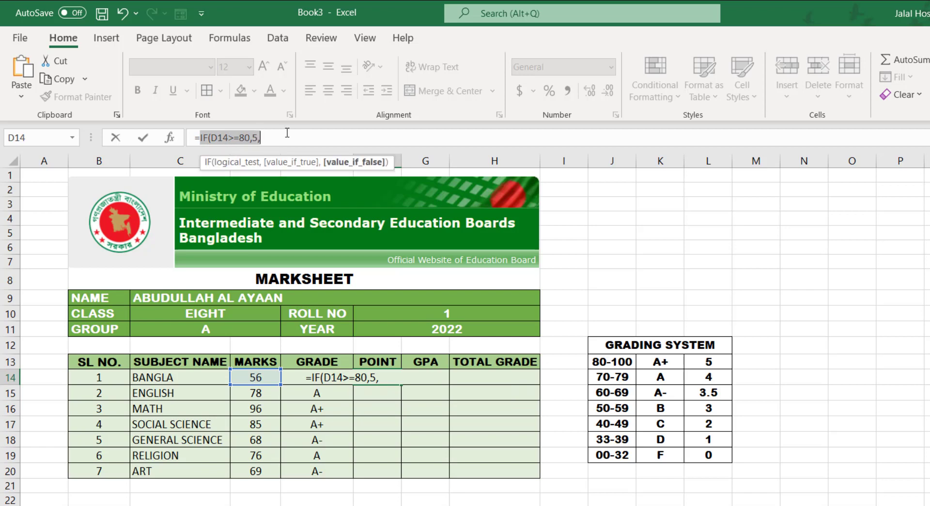
pyautogui.click(287, 133)
pyautogui.hotkey('ctrl', 'v')
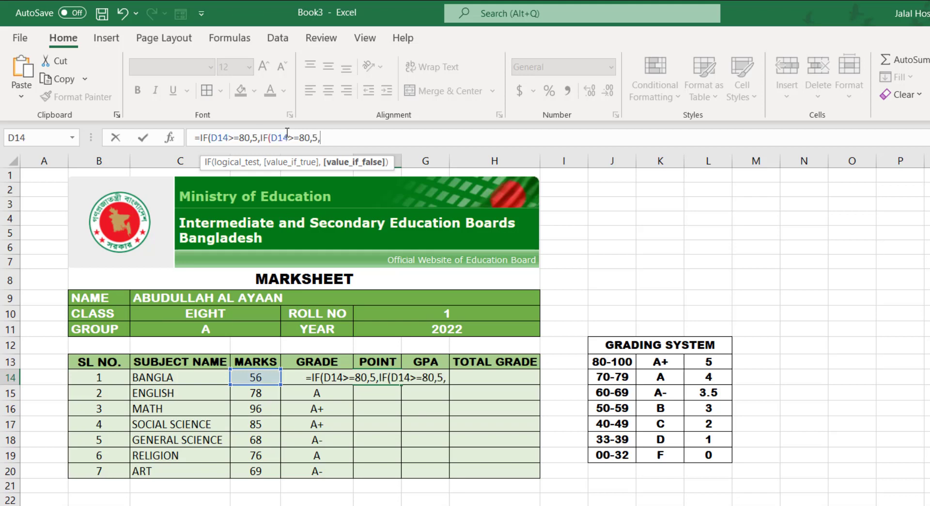
pyautogui.click(305, 135)
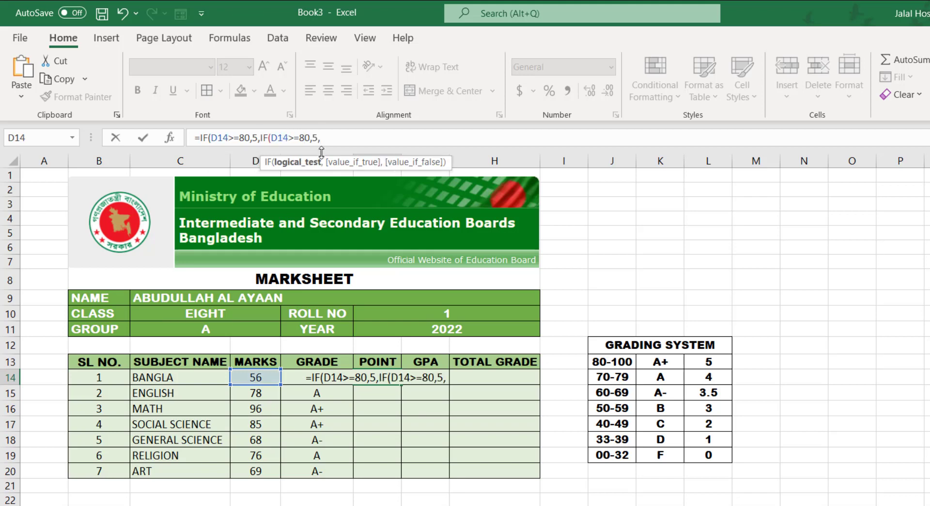
pyautogui.press('BackSpace')
pyautogui.write('7')
pyautogui.click(318, 138)
pyautogui.press('BackSpace')
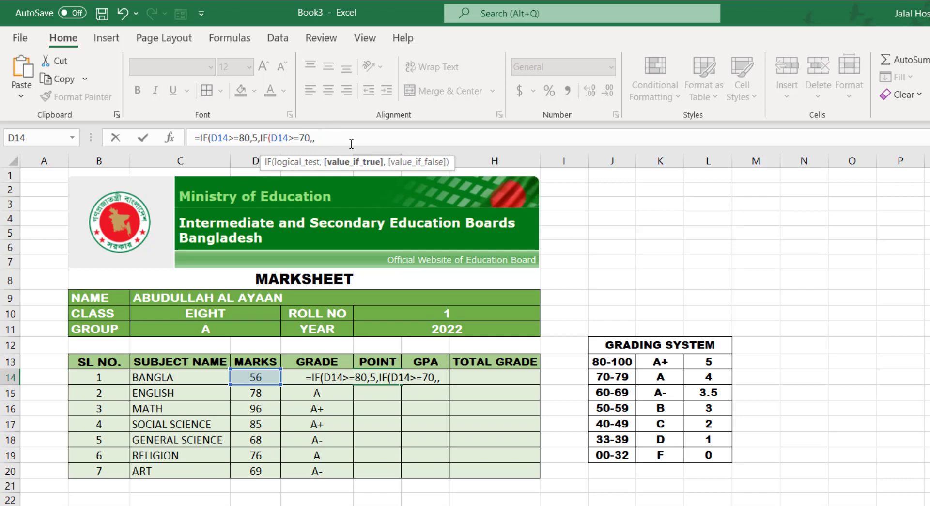
pyautogui.write('4')
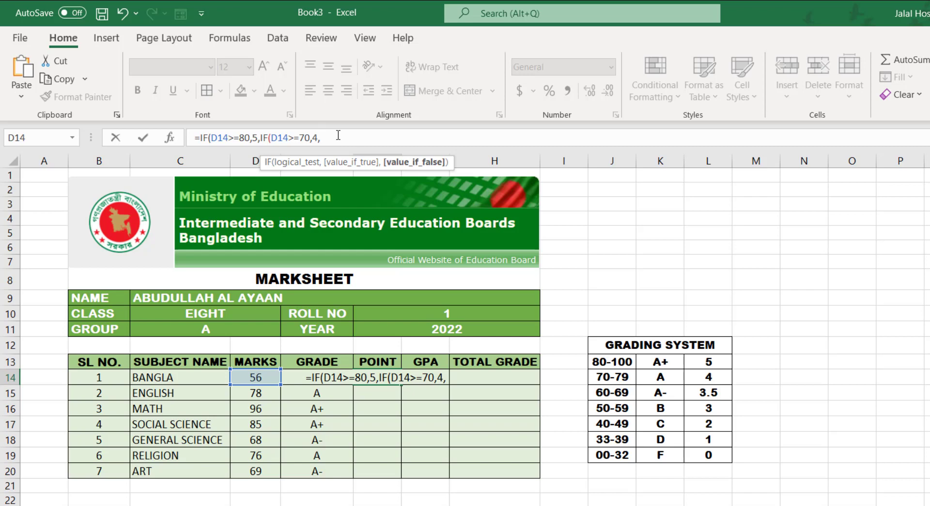
# Append the copied clause to the F14 formula as a third condition reading IF(D14>=60,3.5,.
pyautogui.hotkey('ctrl', 'v')
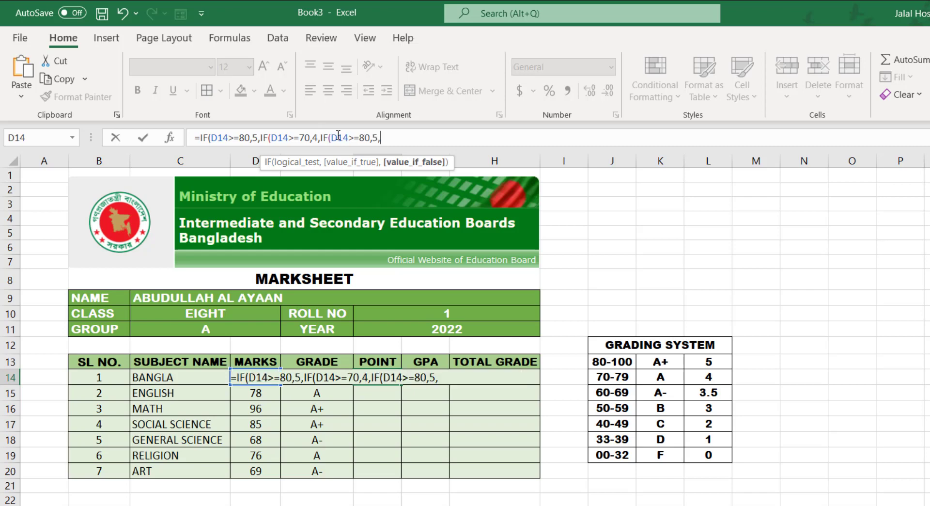
pyautogui.click(364, 138)
pyautogui.press('BackSpace')
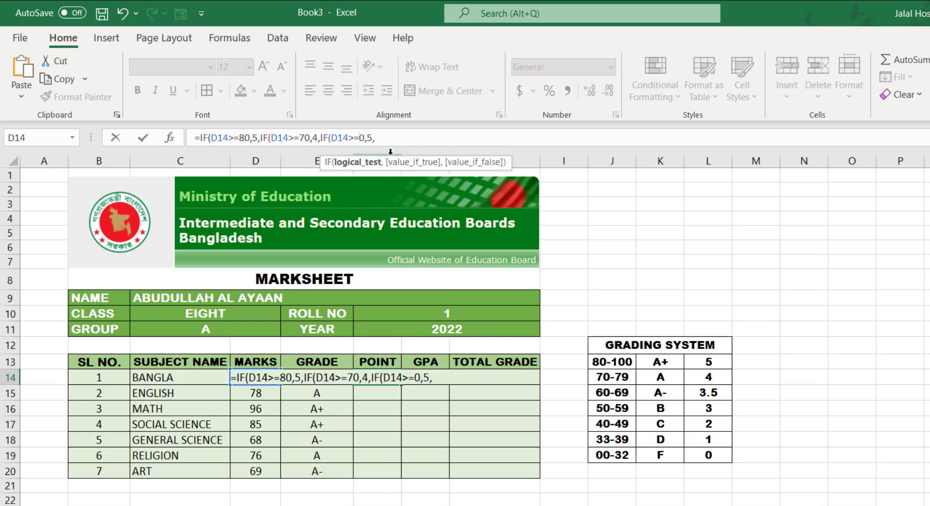
pyautogui.write('6')
pyautogui.click(414, 162)
pyautogui.press('Delete')
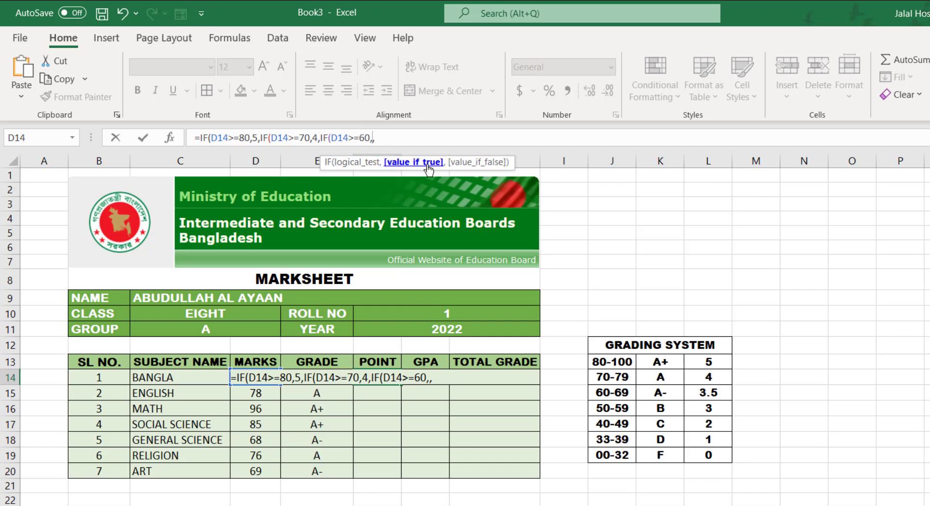
pyautogui.write('3.5')
# Append the copied clause to the F14 formula as a fourth condition reading IF(D14>=50,3,.
pyautogui.press('Right')
pyautogui.hotkey('ctrl', 'v')
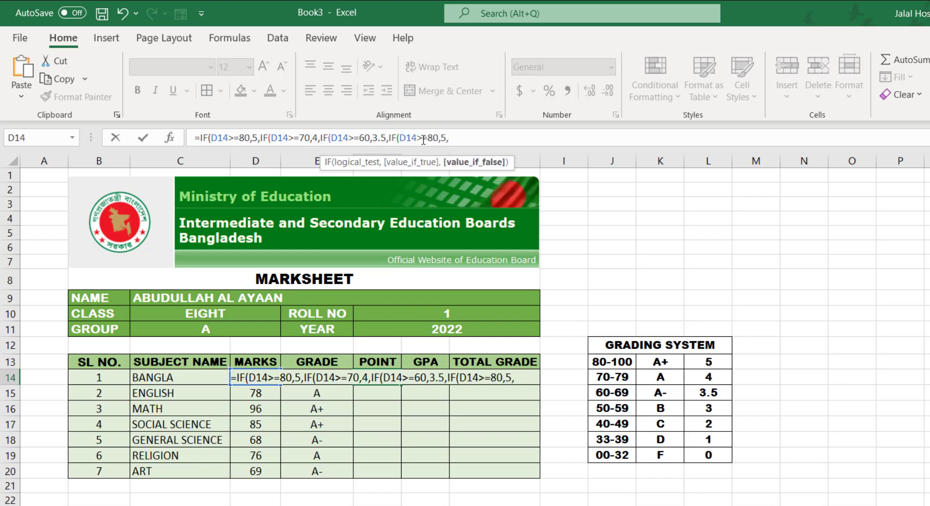
pyautogui.click(432, 138)
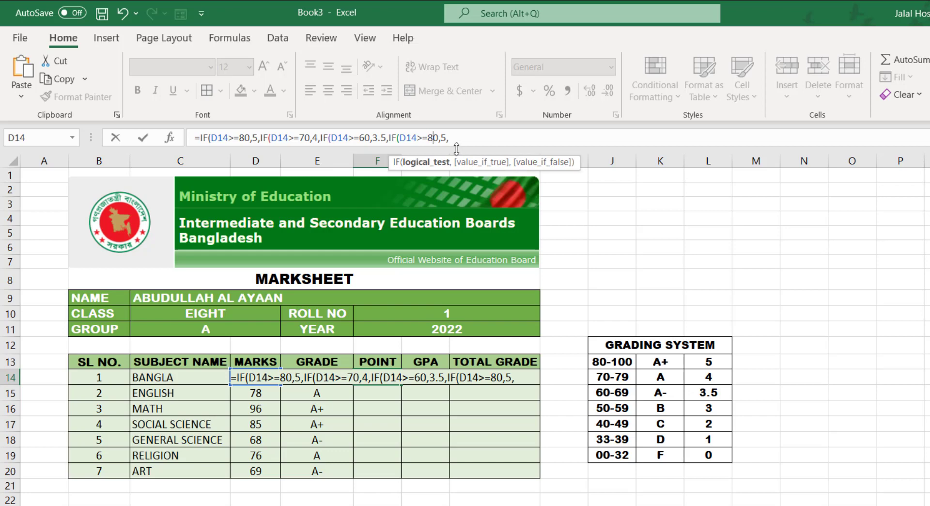
pyautogui.press('BackSpace')
pyautogui.write('5')
pyautogui.click(446, 138)
pyautogui.press('BackSpace')
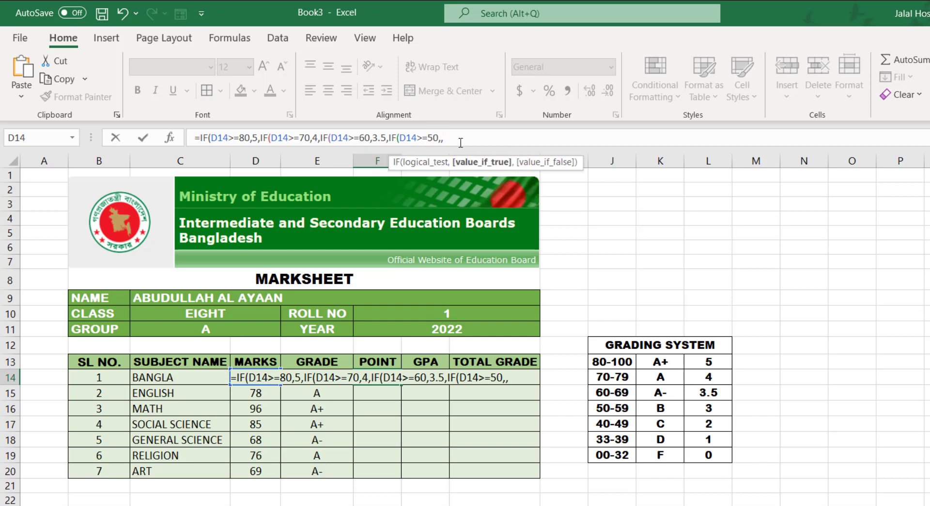
pyautogui.write('3')
# Append the copied clause to the F14 formula as a fifth condition reading IF(D14>=40,2,.
pyautogui.click(463, 135)
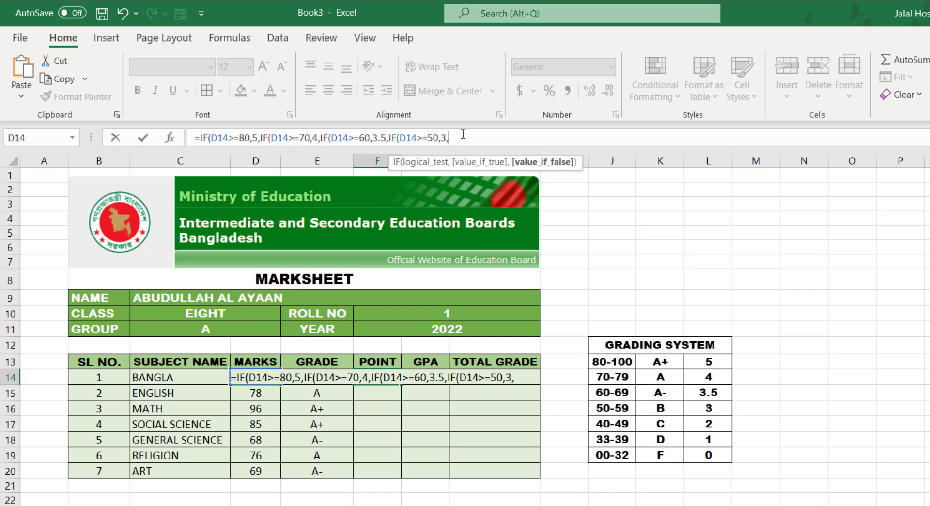
pyautogui.hotkey('ctrl', 'v')
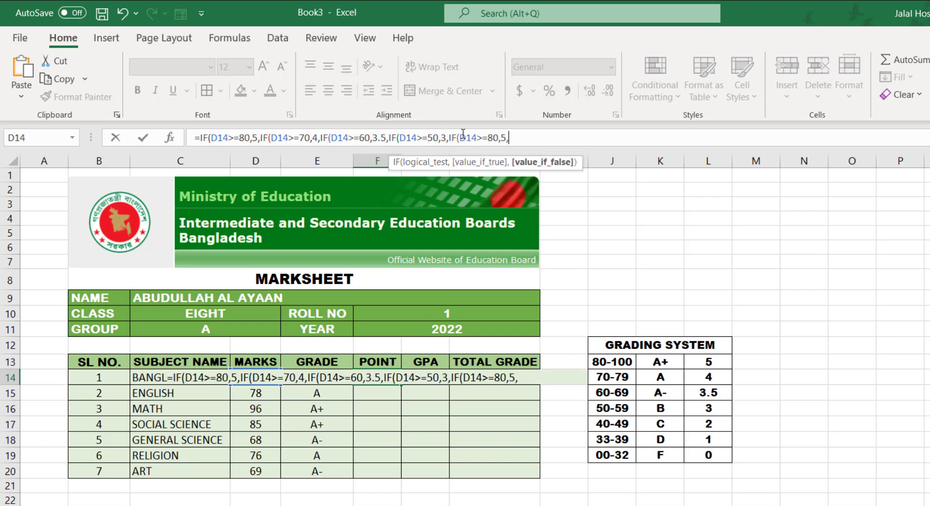
pyautogui.click(493, 137)
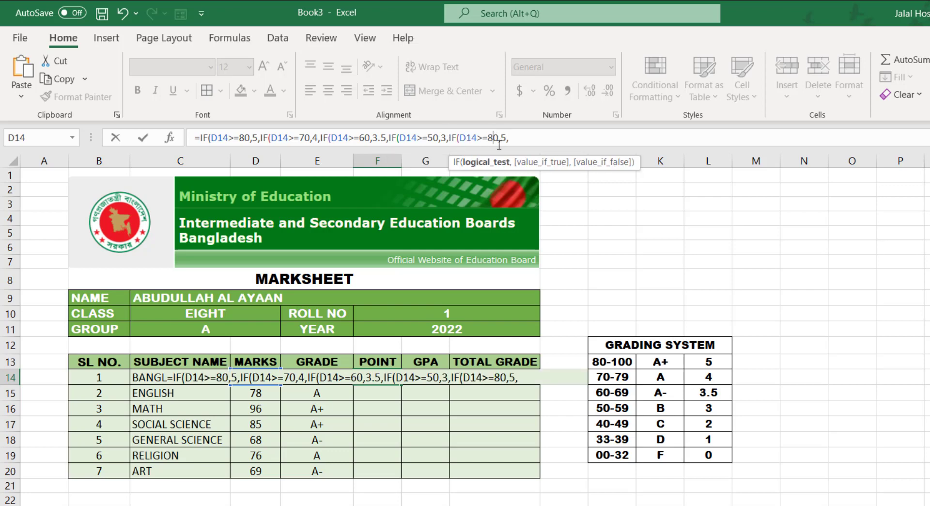
pyautogui.press('BackSpace')
pyautogui.write('4')
pyautogui.click(505, 139)
pyautogui.press('BackSpace')
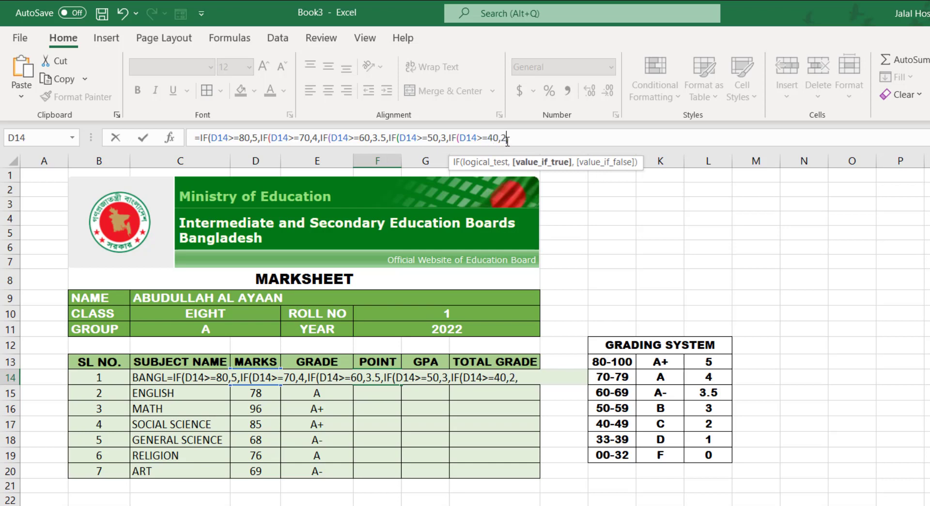
pyautogui.write('2')
# Append the copied clause to the F14 formula as a sixth condition reading IF(D14>=33,1,.
pyautogui.click(518, 137)
pyautogui.hotkey('ctrl', 'v')
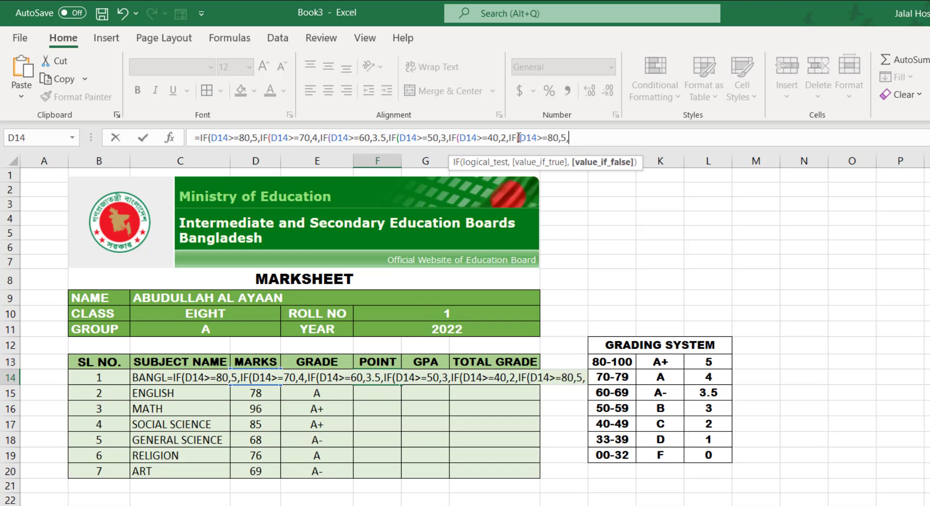
pyautogui.click(554, 137)
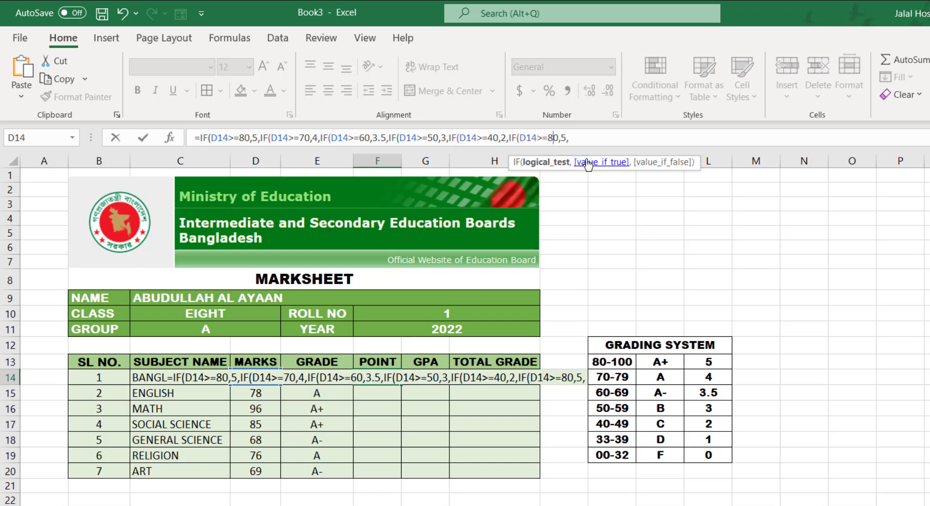
pyautogui.press('BackSpace')
pyautogui.press('BackSpace')
pyautogui.write('33')
pyautogui.click(564, 138)
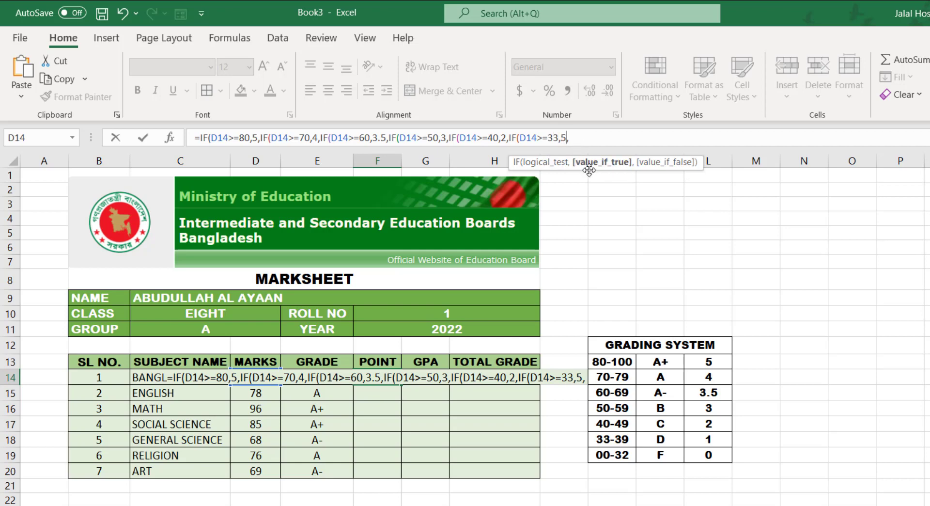
pyautogui.press('BackSpace')
pyautogui.write('1,')
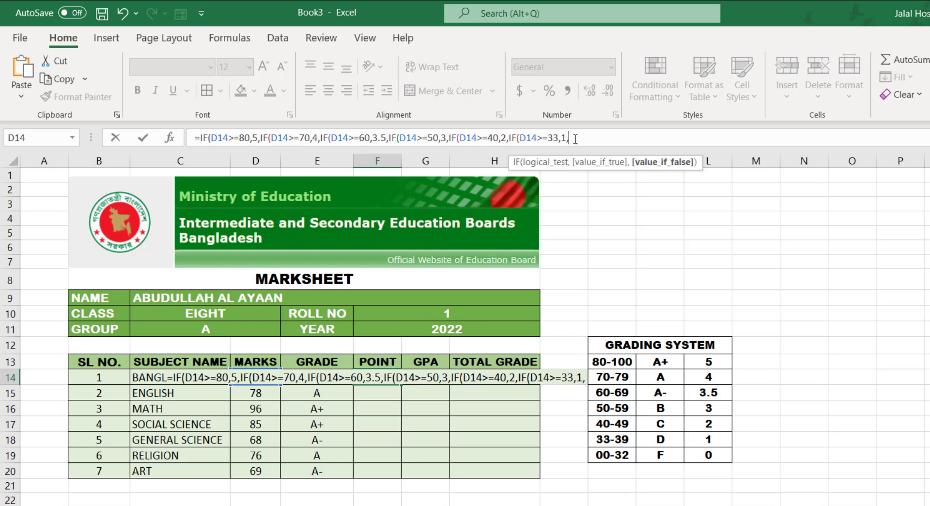
# Append the copied clause to the F14 formula as the last condition, changed to IF(D14<33,0.
pyautogui.hotkey('ctrl', 'v')
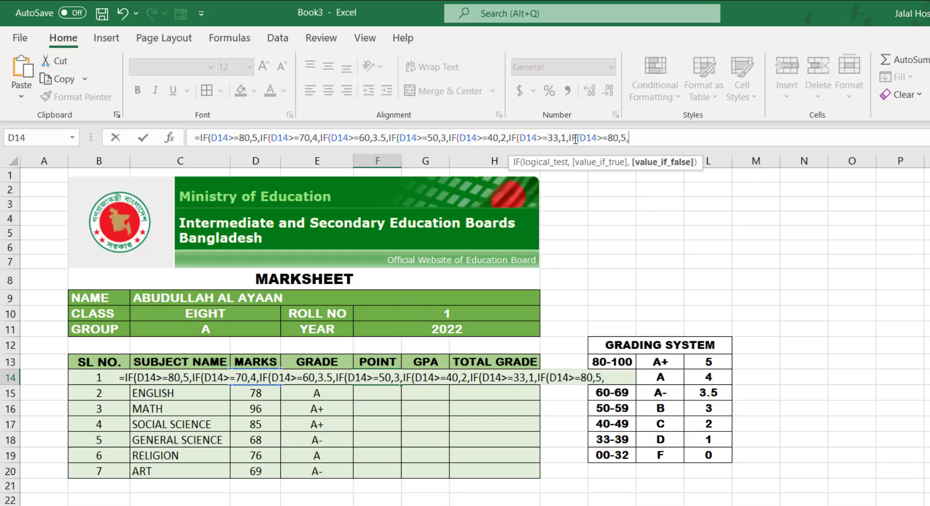
pyautogui.click(607, 137)
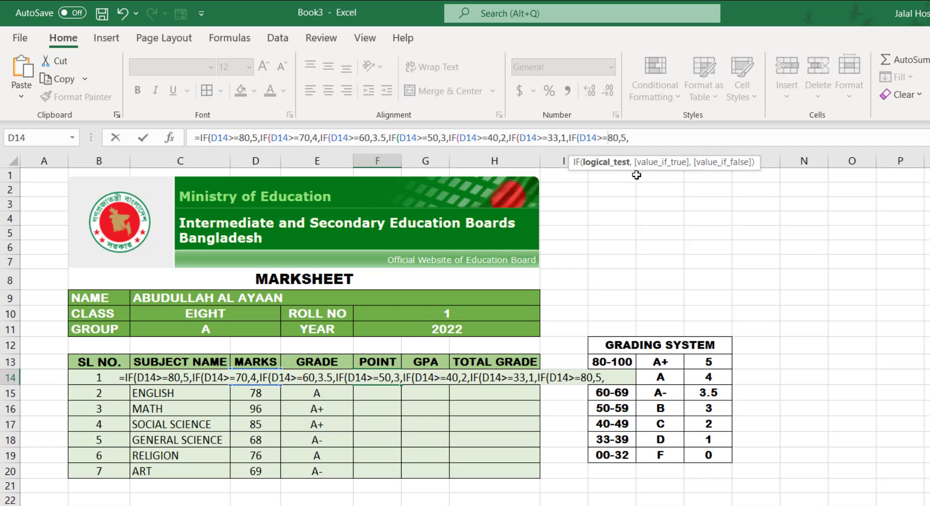
pyautogui.press('BackSpace')
pyautogui.press('BackSpace')
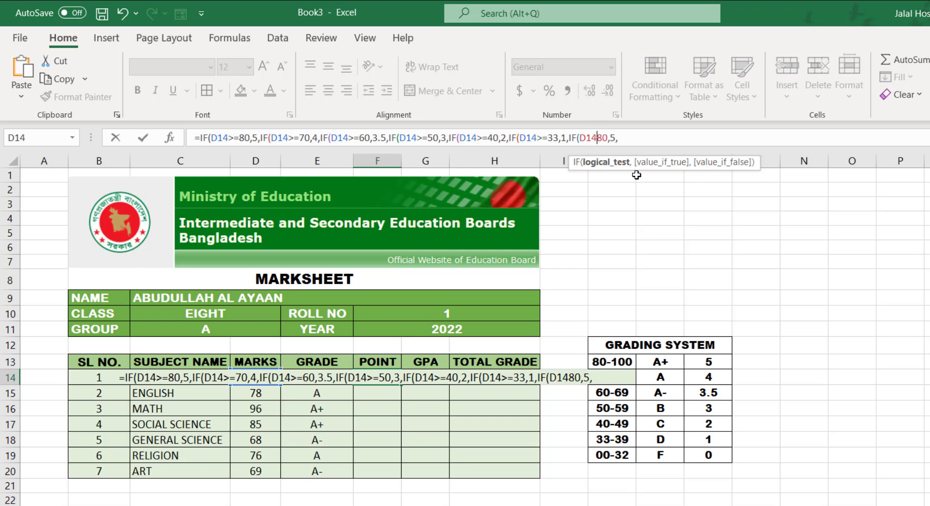
pyautogui.write('<')
pyautogui.press('Right')
pyautogui.press('Right')
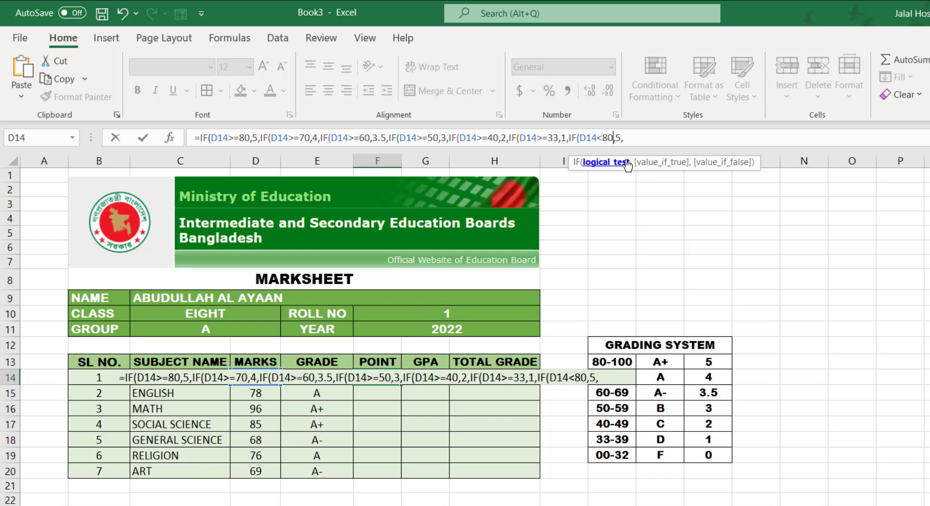
pyautogui.press('BackSpace')
pyautogui.press('BackSpace')
pyautogui.write('33')
pyautogui.press('Right')
pyautogui.press('Delete')
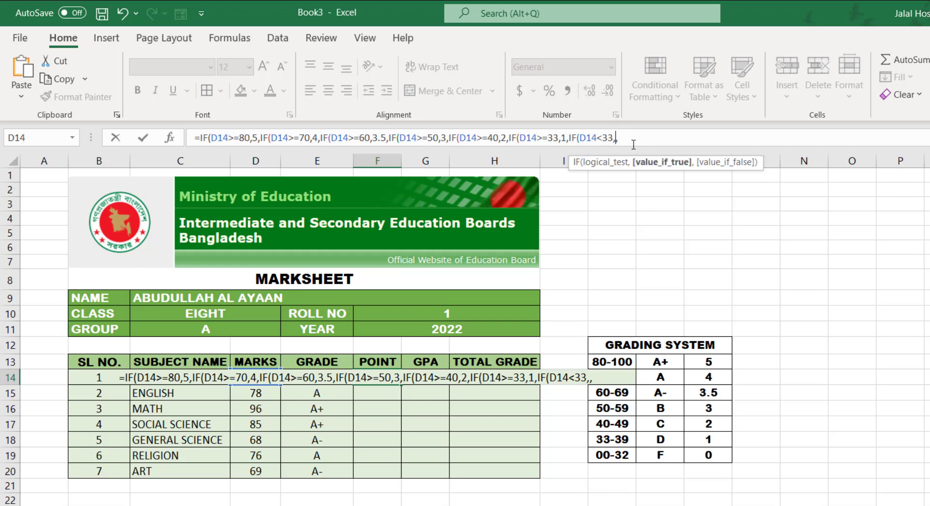
pyautogui.write('0,')
# Complete the F14 formula so it ends in IF(D14<33,0))))))) and fill it down through F20.
pyautogui.press('Right')
pyautogui.press('BackSpace')
pyautogui.write(')')
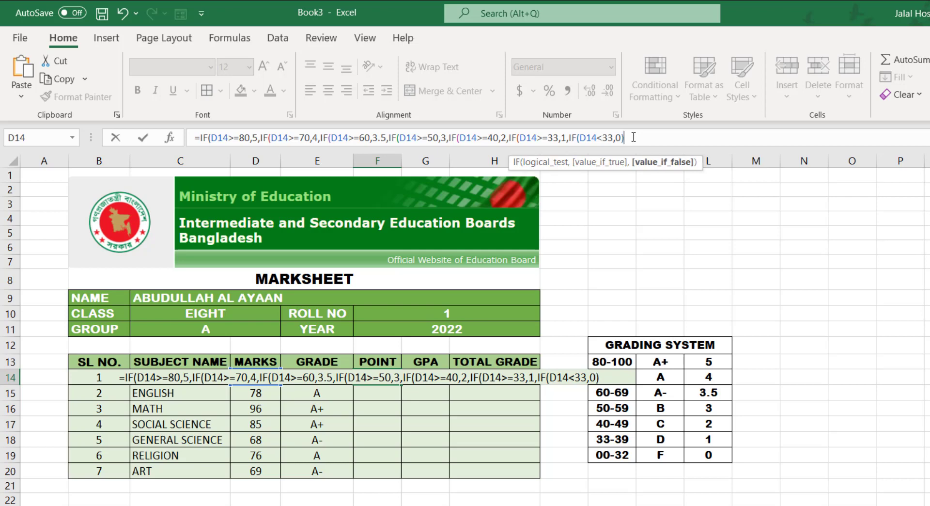
pyautogui.write(')))')
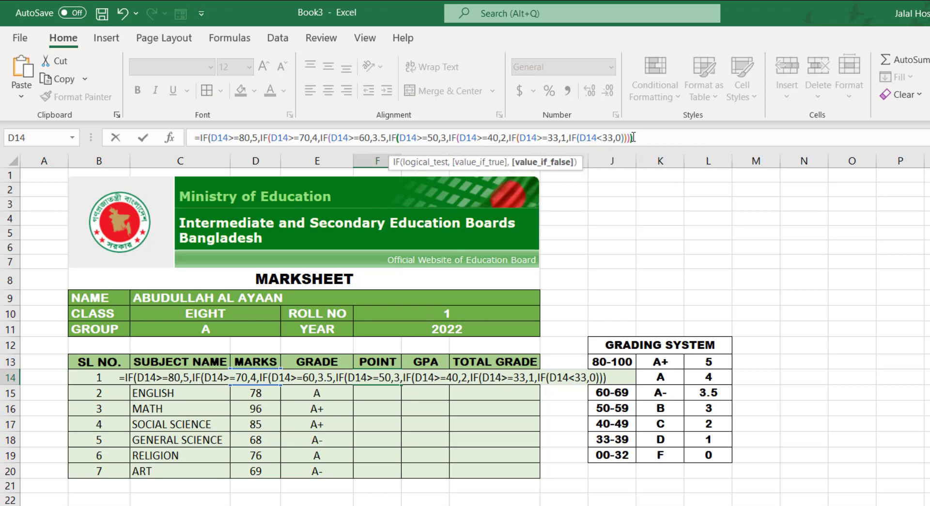
pyautogui.write('))')
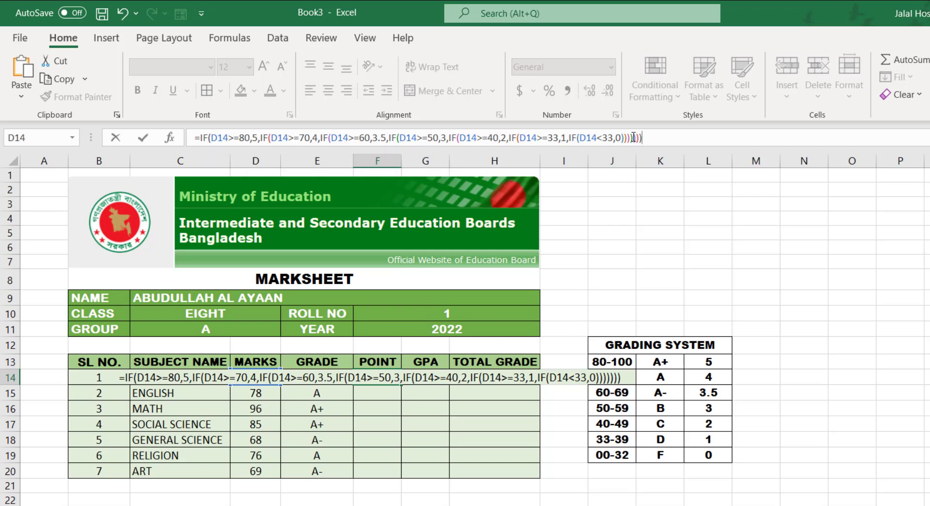
pyautogui.press('Return')
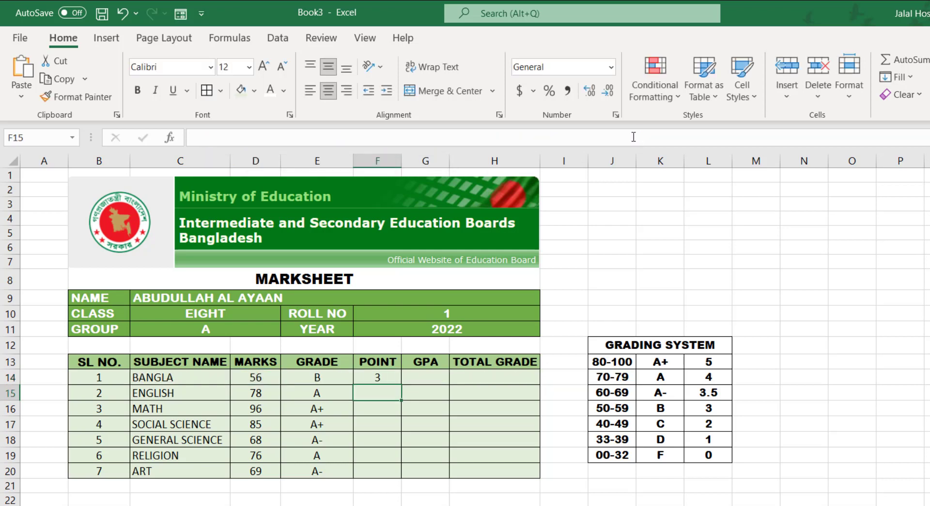
pyautogui.click(379, 376)
pyautogui.moveTo(401, 385); pyautogui.dragTo(398, 480)
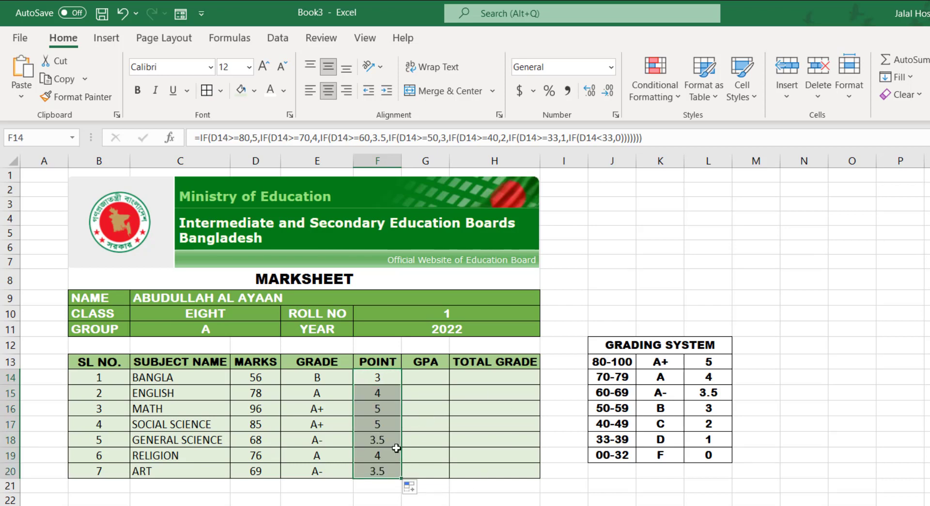
# Merge and center the GPA cells G14 to G20 into one cell.
pyautogui.click(429, 374)
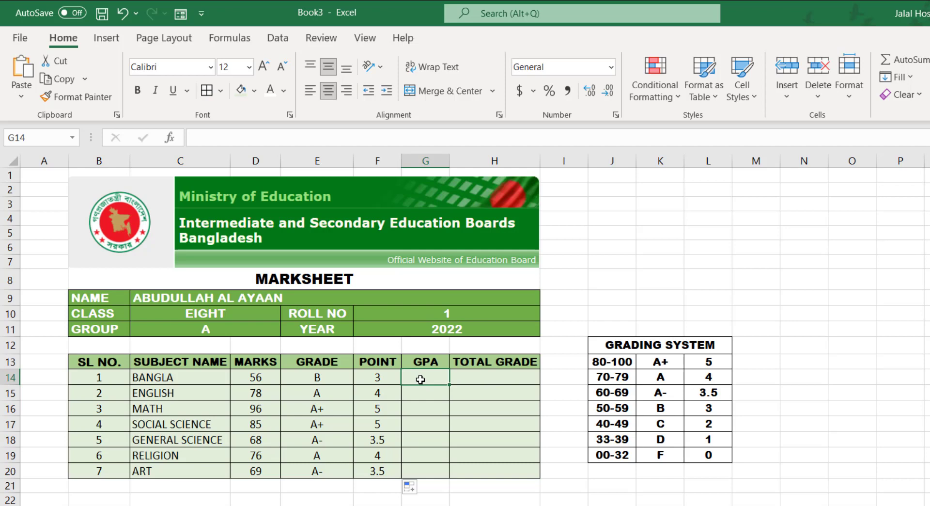
pyautogui.moveTo(426, 379); pyautogui.dragTo(421, 464)
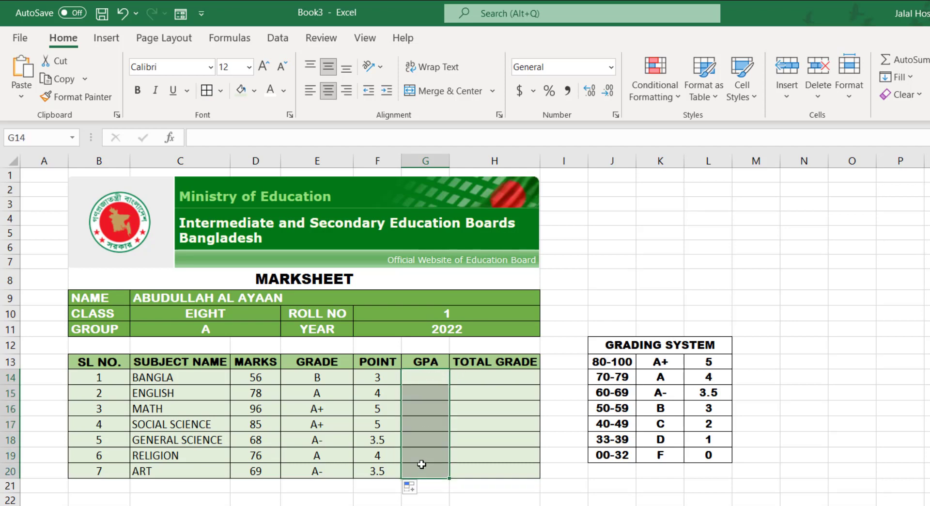
pyautogui.click(440, 92)
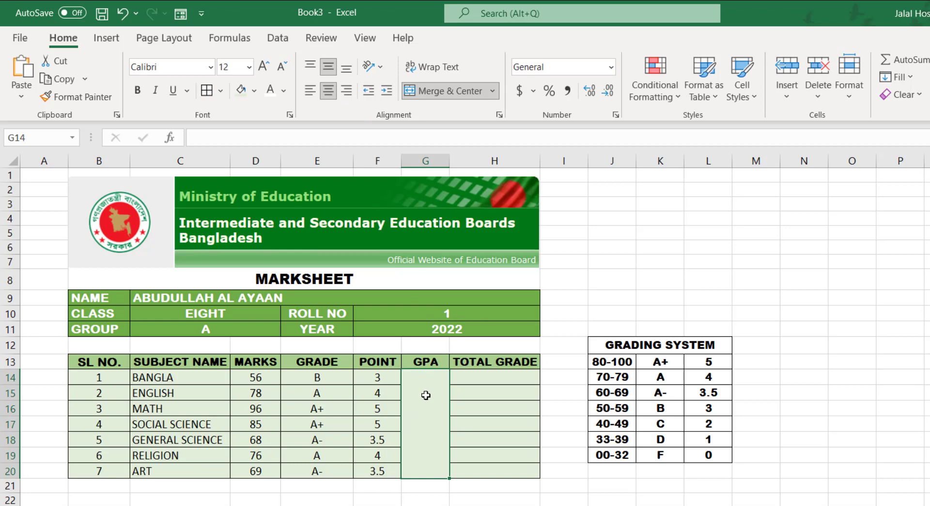
# Enter the formula =AVERAGE(F14:F20) in the merged GPA cell to average the subject points.
pyautogui.write('=')
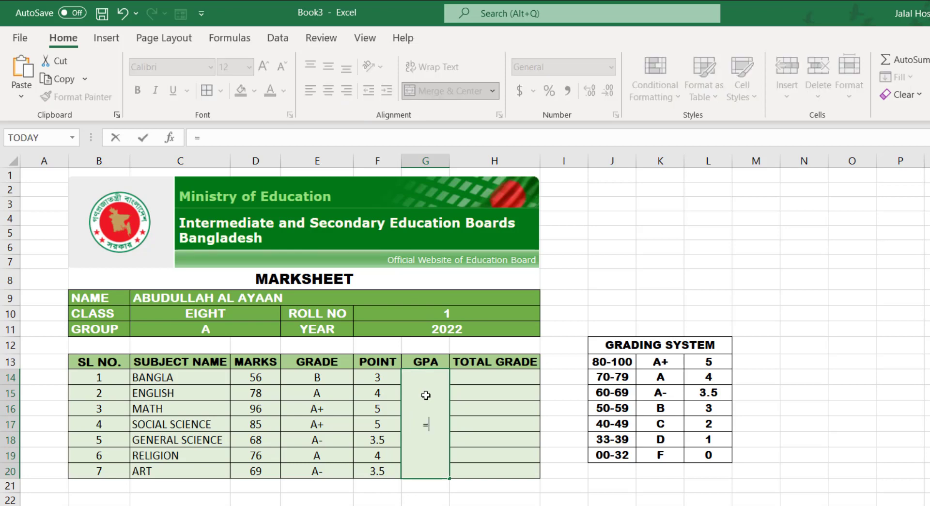
pyautogui.write('AVER')
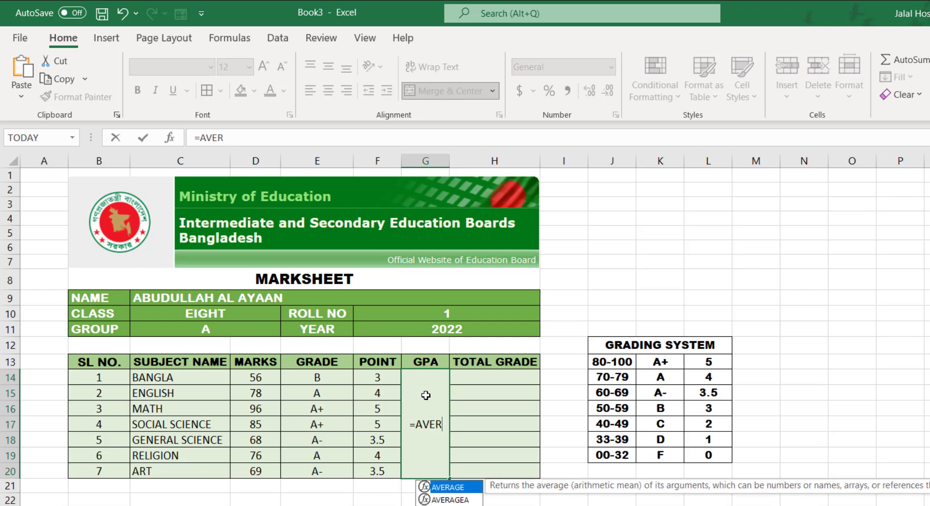
pyautogui.write('AG')
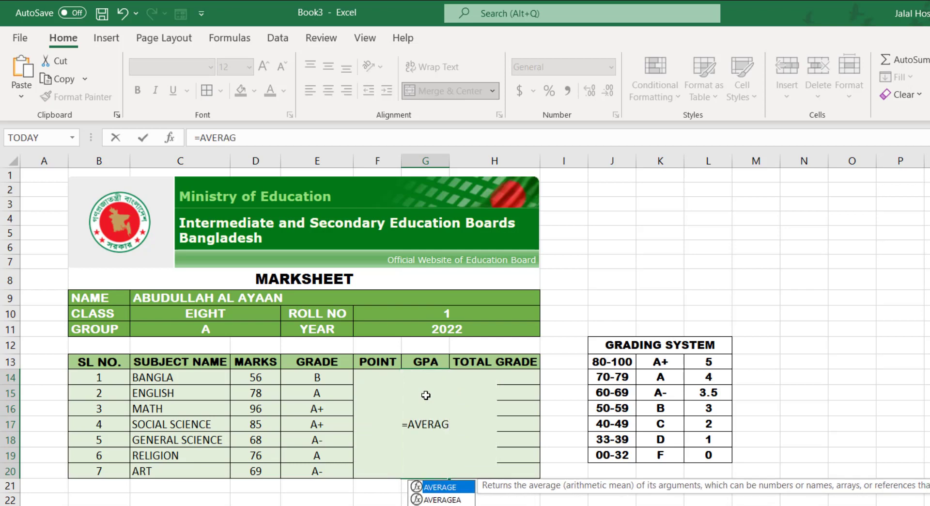
pyautogui.write('E')
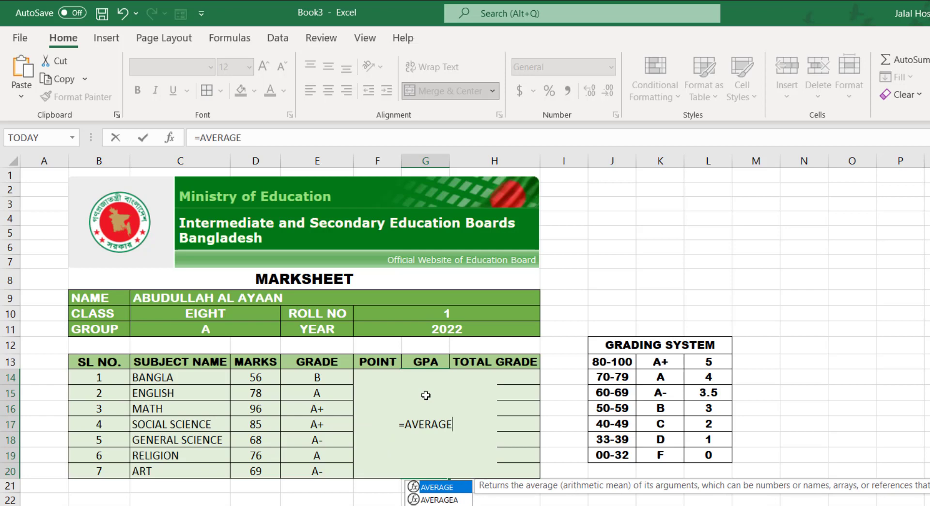
pyautogui.write('(')
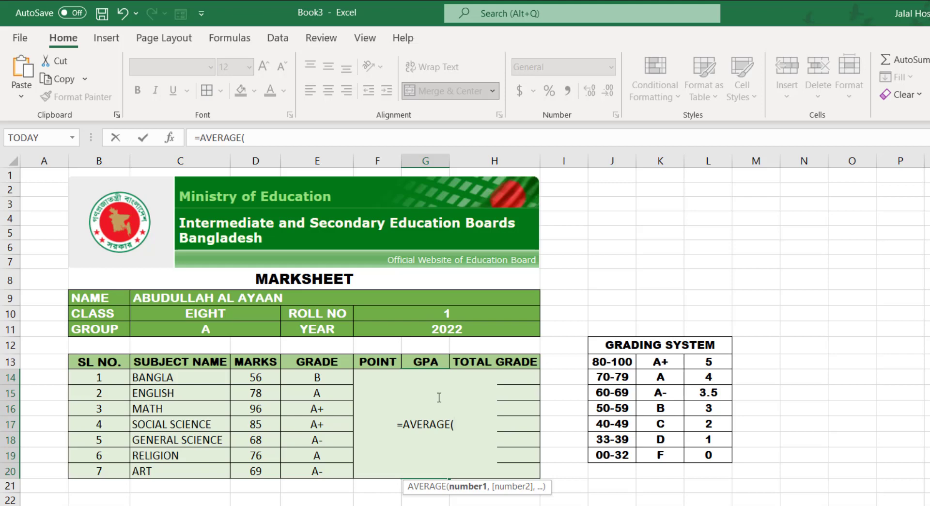
pyautogui.write('F')
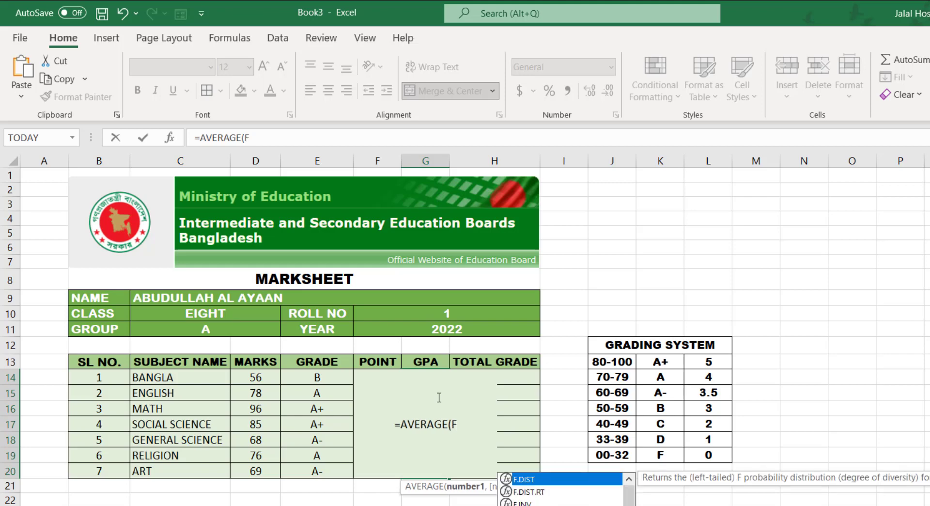
pyautogui.write('14')
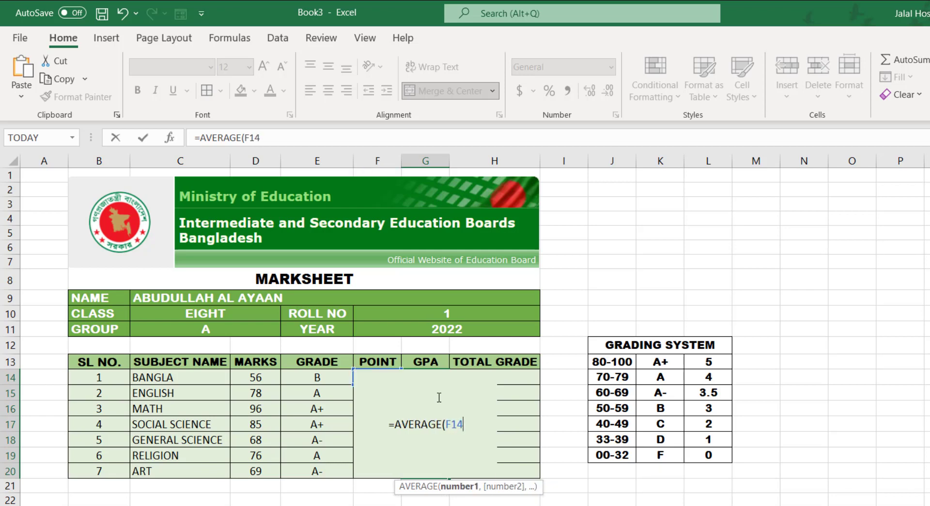
pyautogui.write(':')
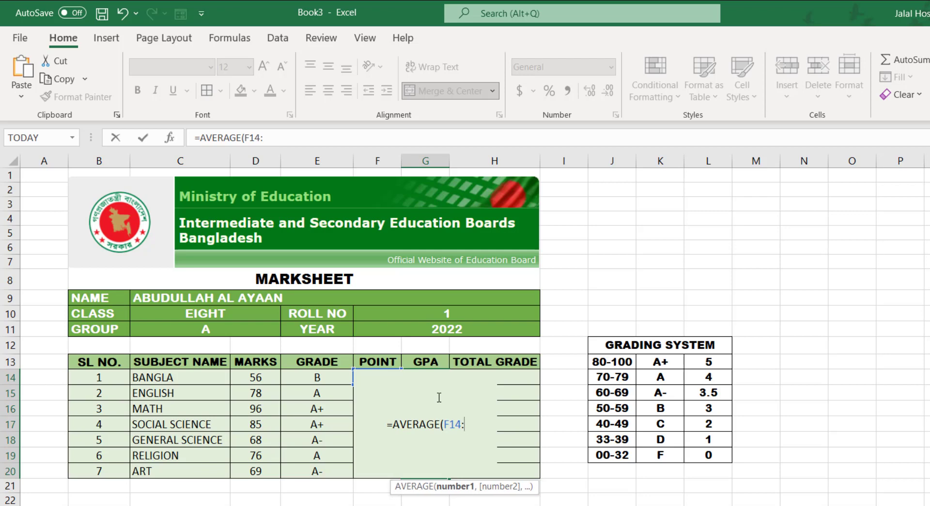
pyautogui.write('F20')
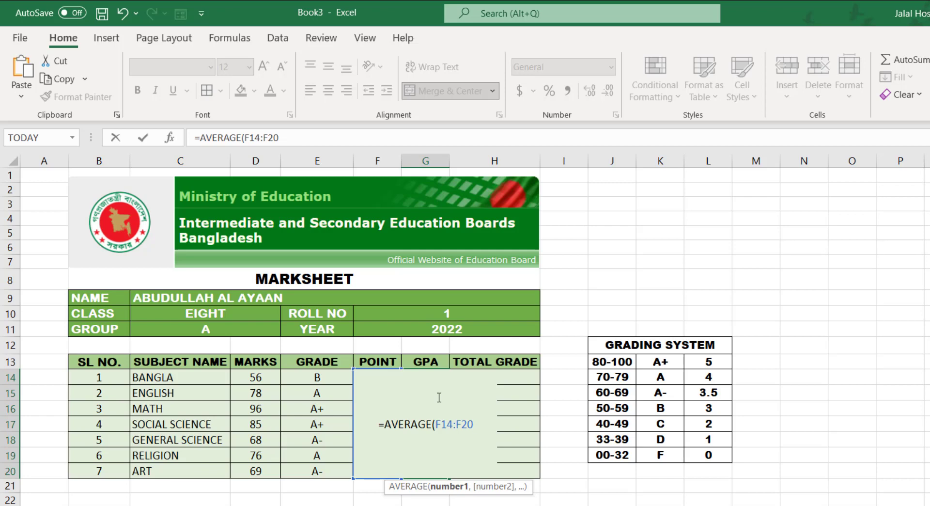
pyautogui.write(')')
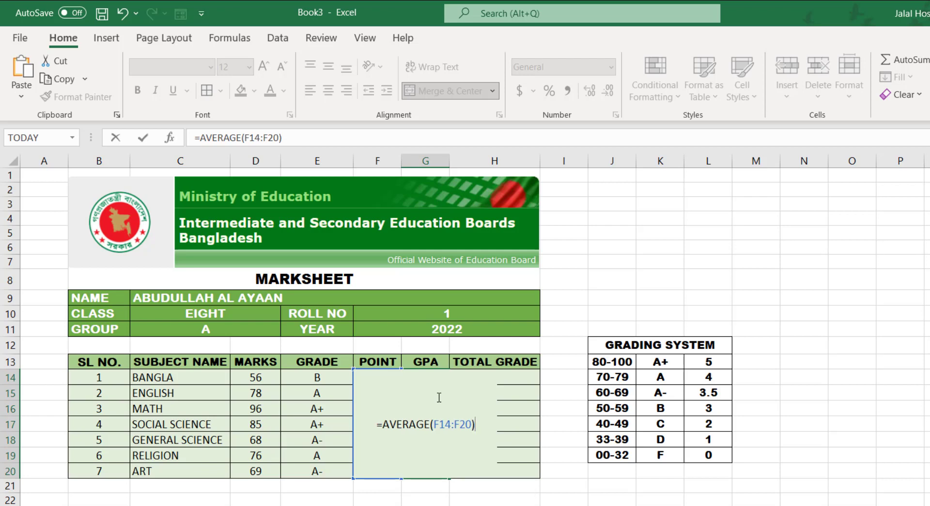
pyautogui.press('Return')
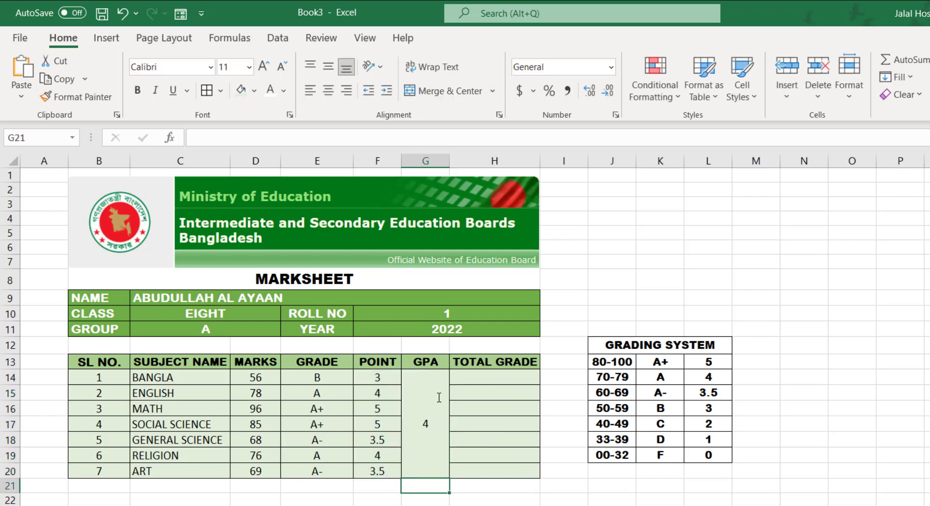
pyautogui.click(438, 431)
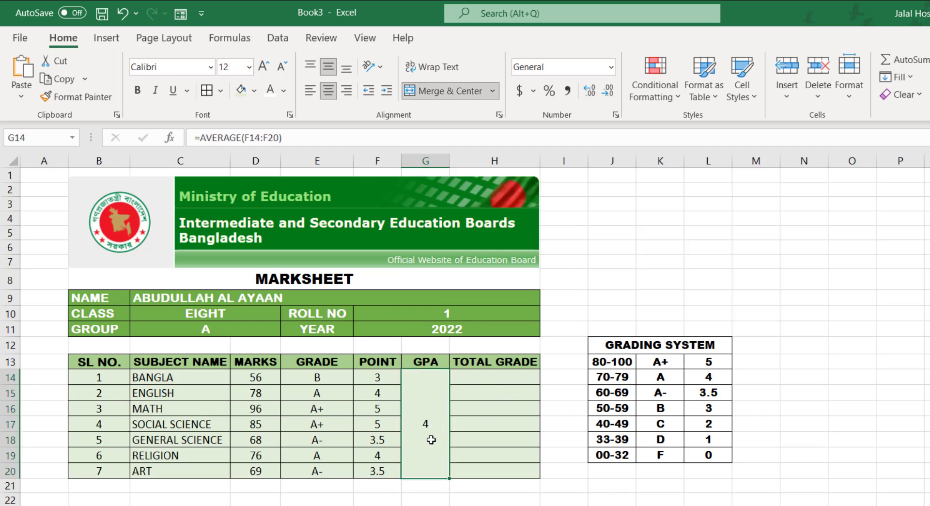
# Change the marks for ENGLISH in D15 to 90.
pyautogui.click(257, 394)
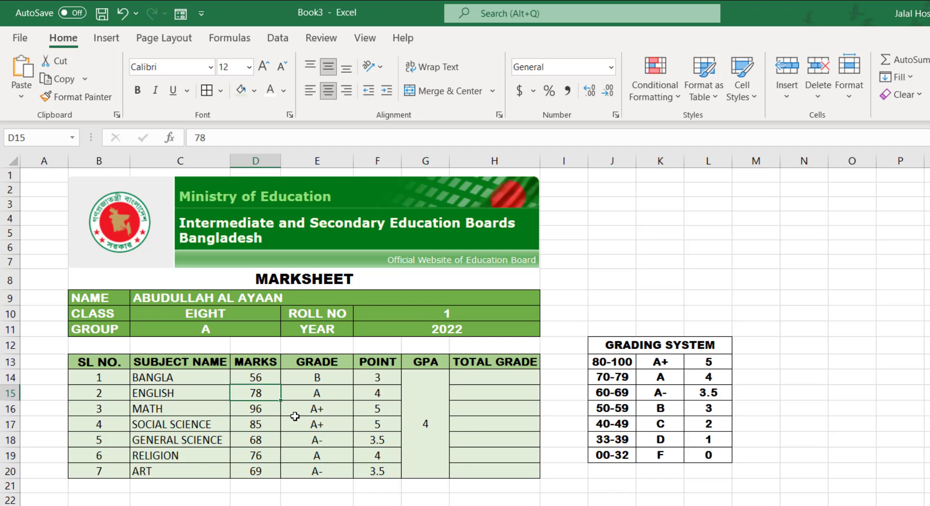
pyautogui.write('90')
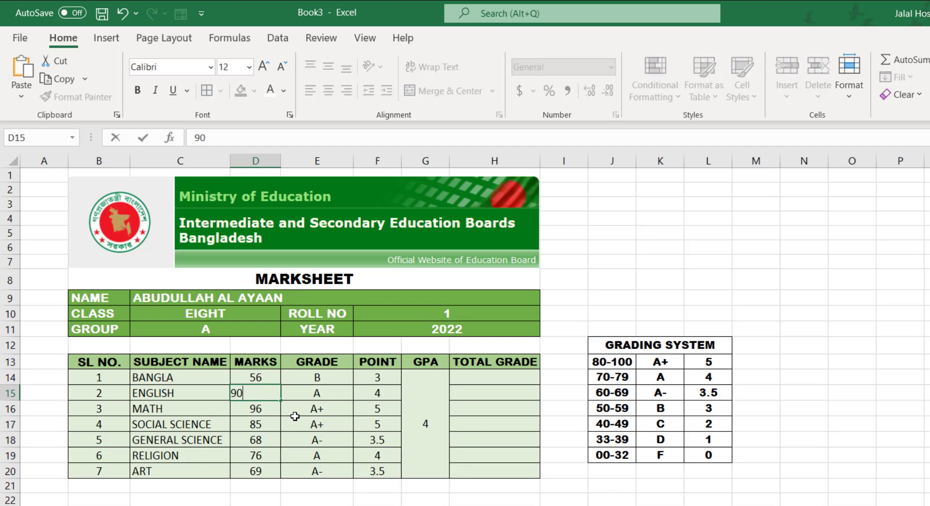
pyautogui.press('Return')
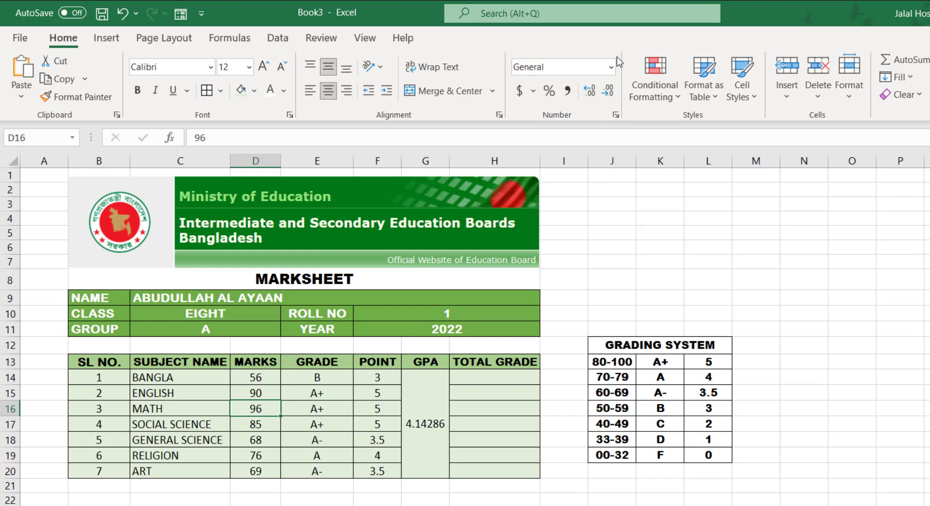
# Reduce the number format of the merged GPA cell to two decimal places.
pyautogui.click(613, 96)
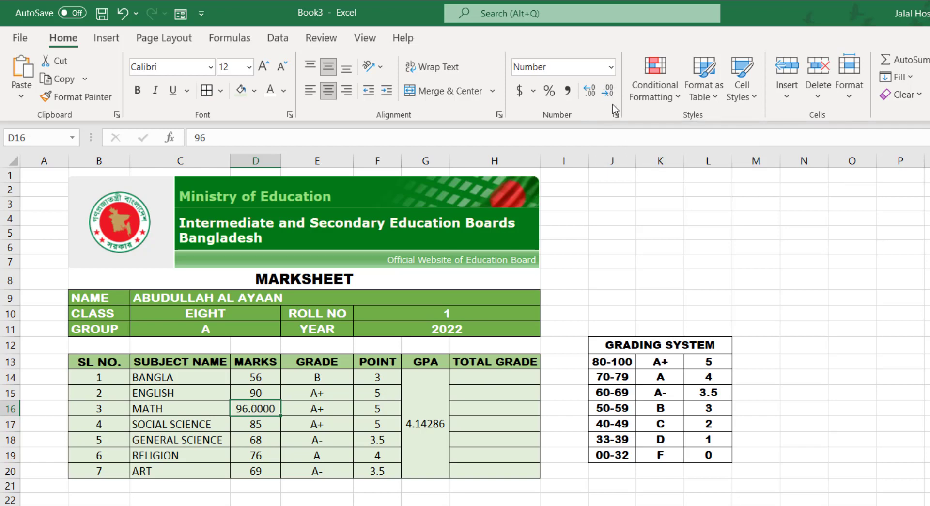
pyautogui.hotkey('ctrl', 'z')
pyautogui.click(430, 427)
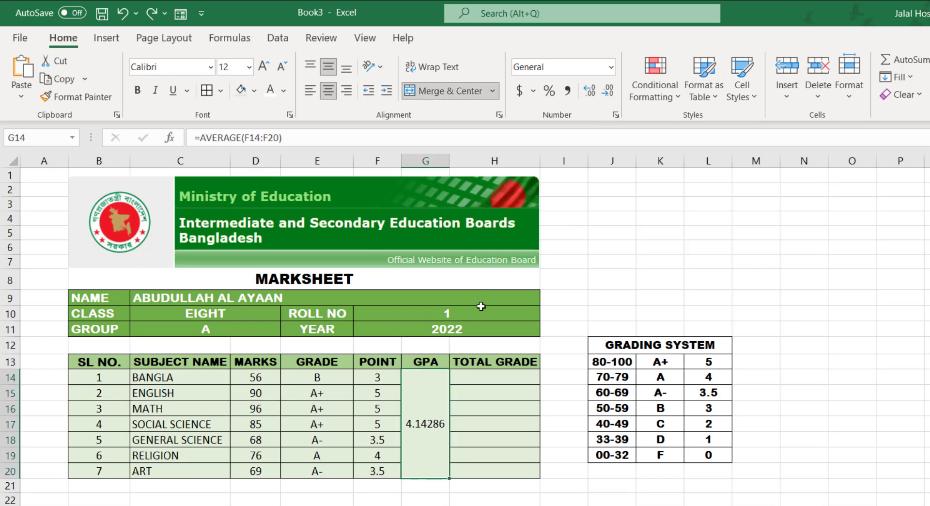
pyautogui.click(609, 93)
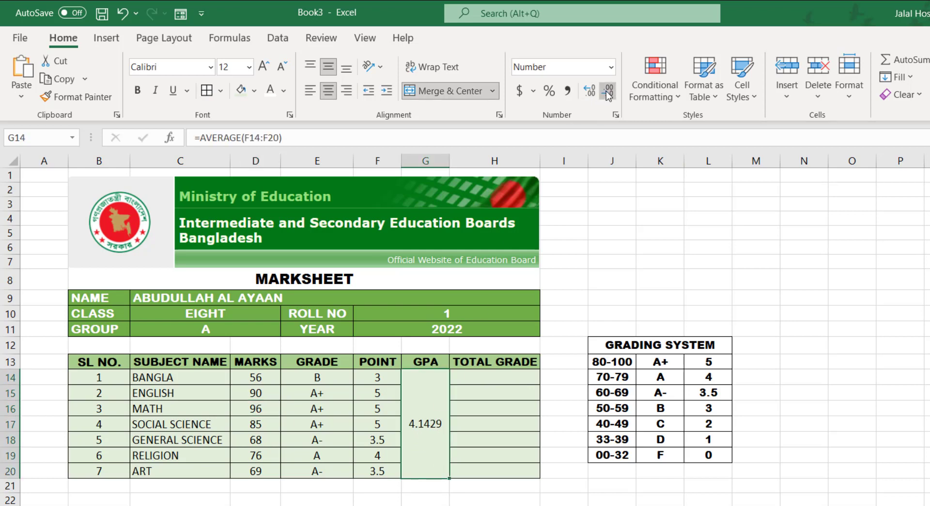
pyautogui.click(609, 95)
pyautogui.click(608, 94)
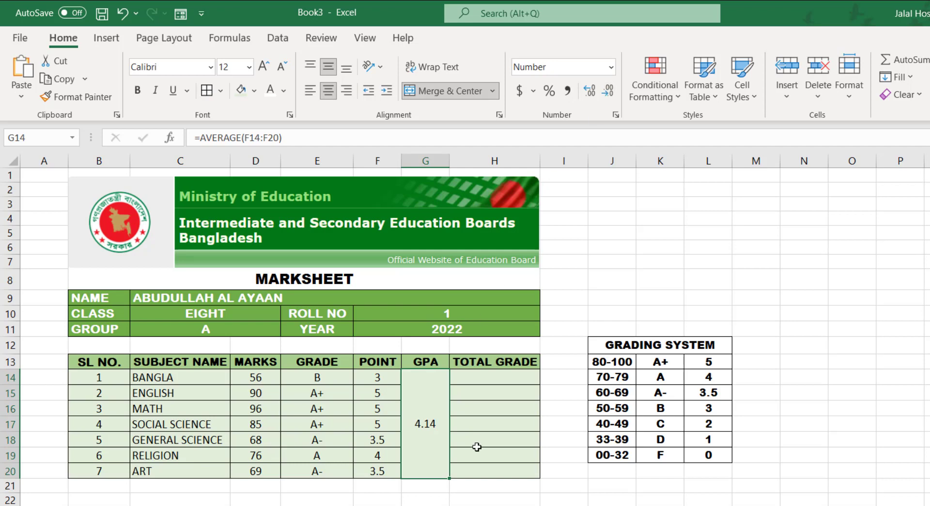
# Merge and center the TOTAL GRADE cells H14 to H20 into one cell.
pyautogui.click(504, 374)
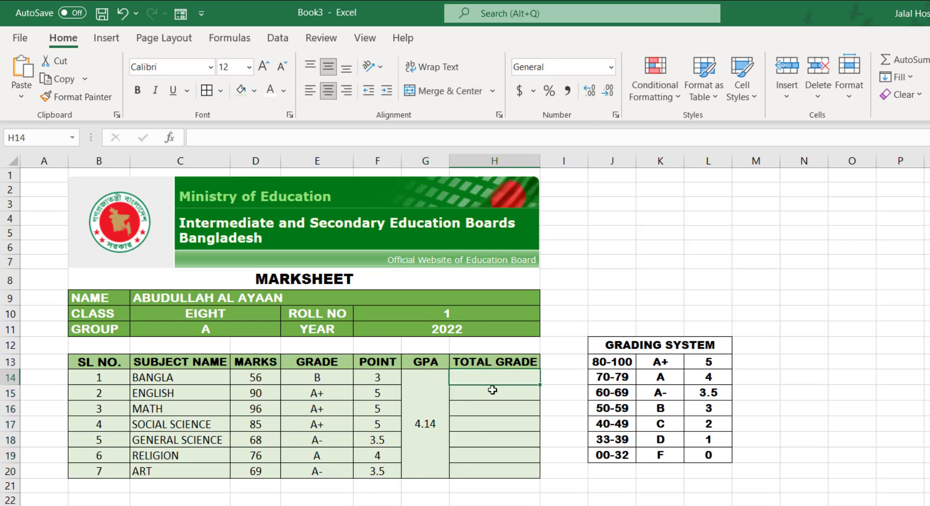
pyautogui.moveTo(488, 375); pyautogui.dragTo(488, 469)
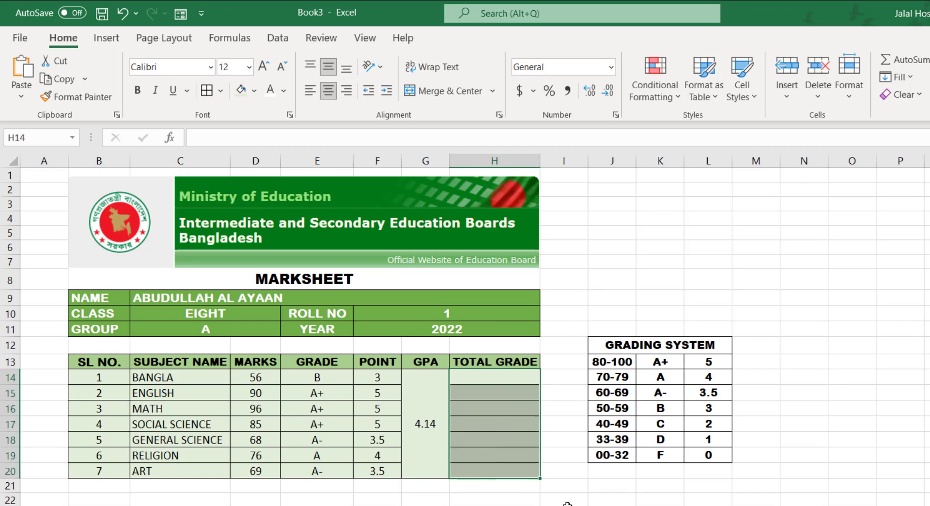
pyautogui.click(452, 92)
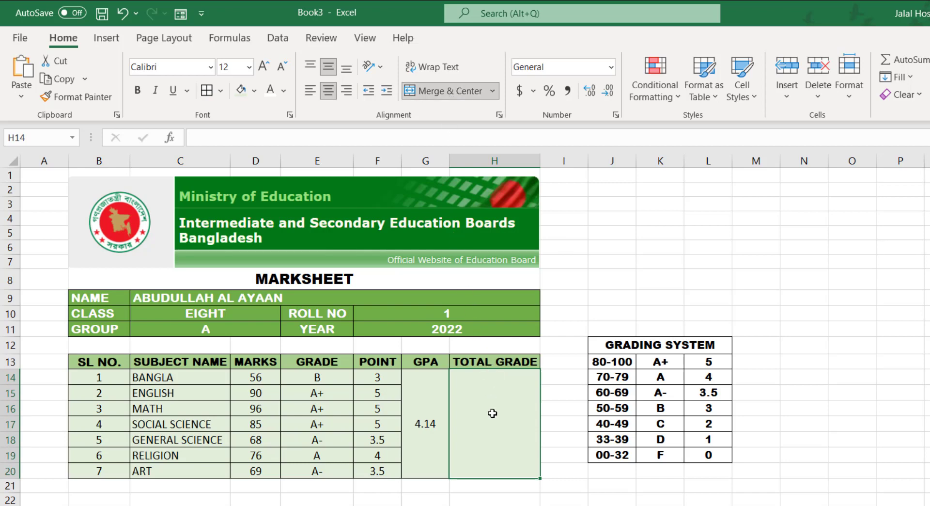
# Start the TOTAL GRADE formula in the merged H14 cell with =IF(G14=5,"A+", based on the GPA cell.
pyautogui.write('=')
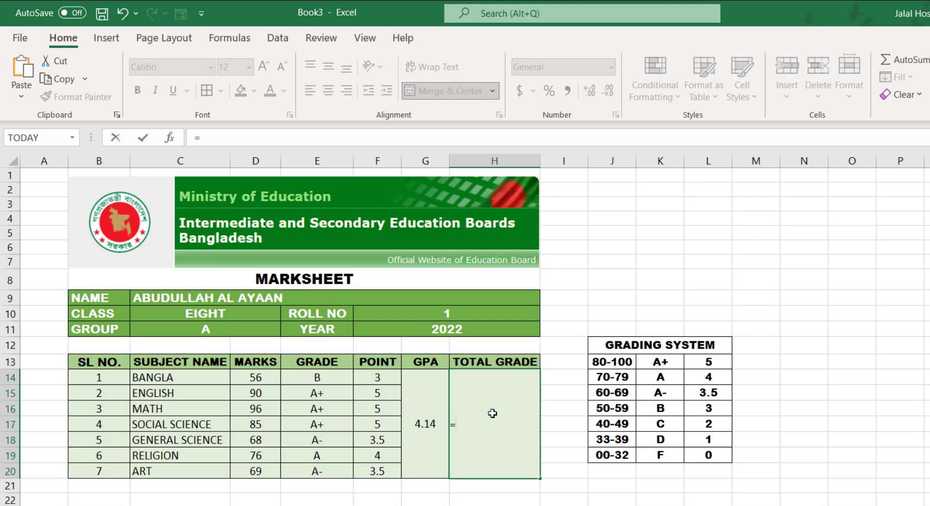
pyautogui.write('IF')
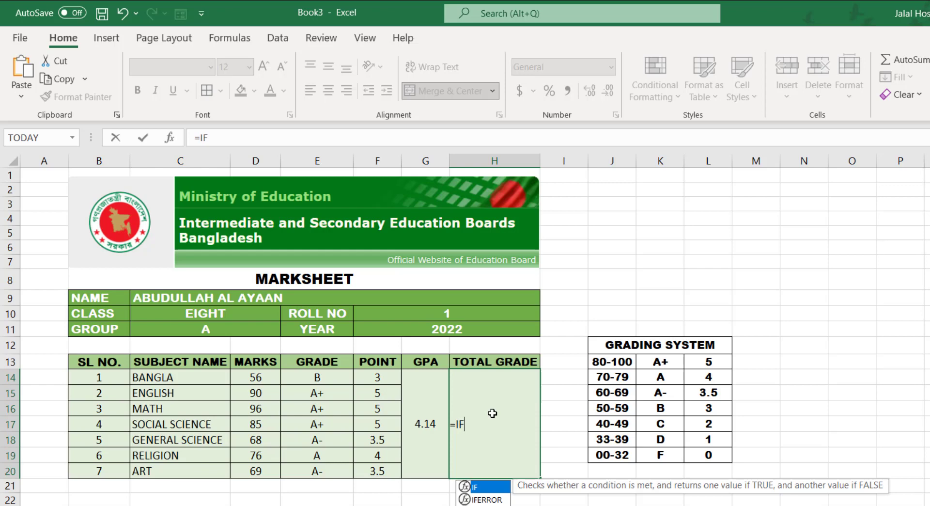
pyautogui.write('(')
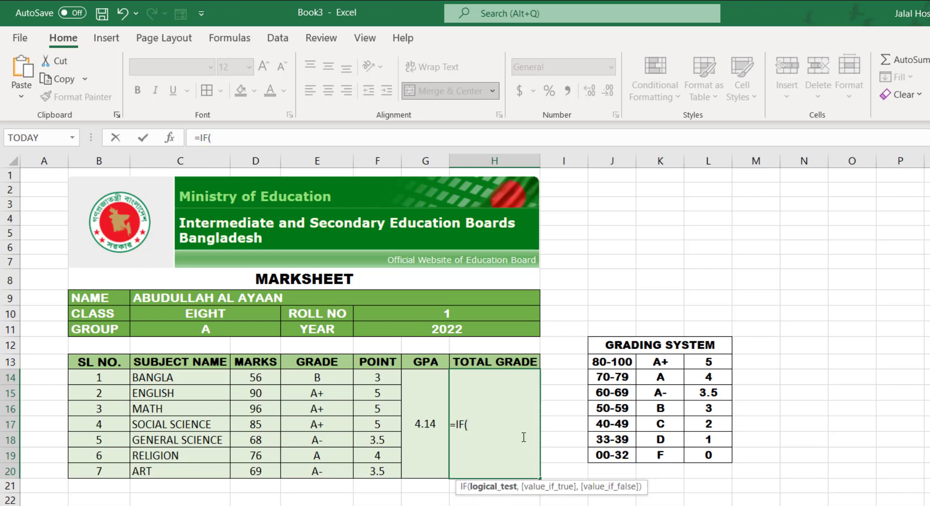
pyautogui.click(418, 429)
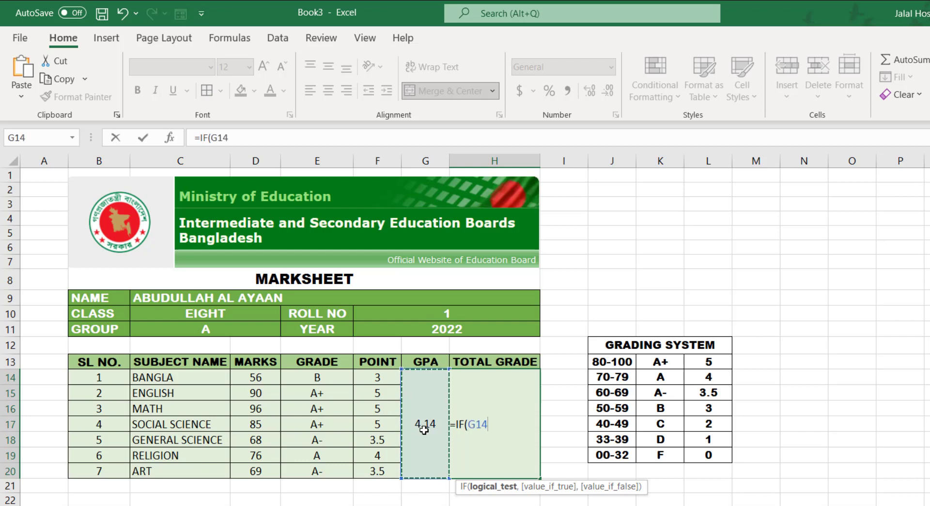
pyautogui.write('>=')
pyautogui.press('BackSpace')
pyautogui.write('80')
pyautogui.press('BackSpace')
pyautogui.press('BackSpace')
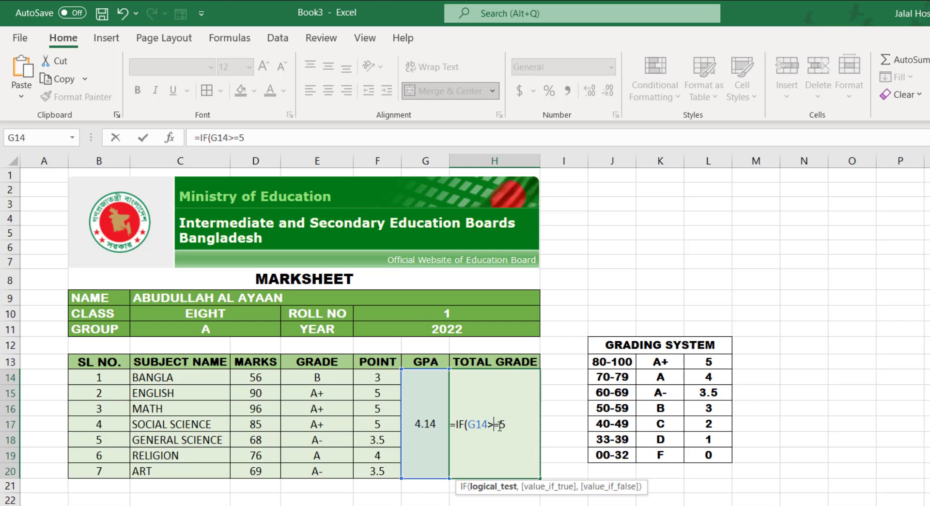
pyautogui.press('BackSpace')
pyautogui.write(',')
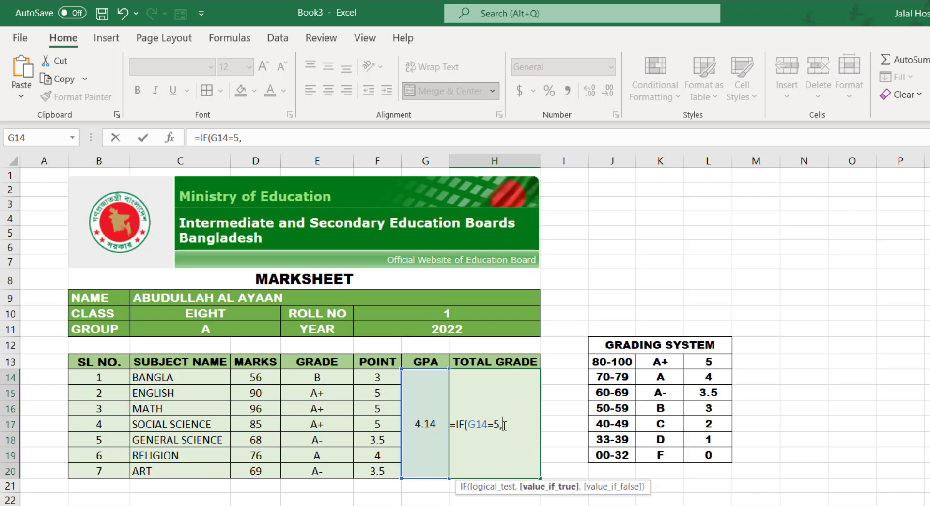
pyautogui.write('"A+",')
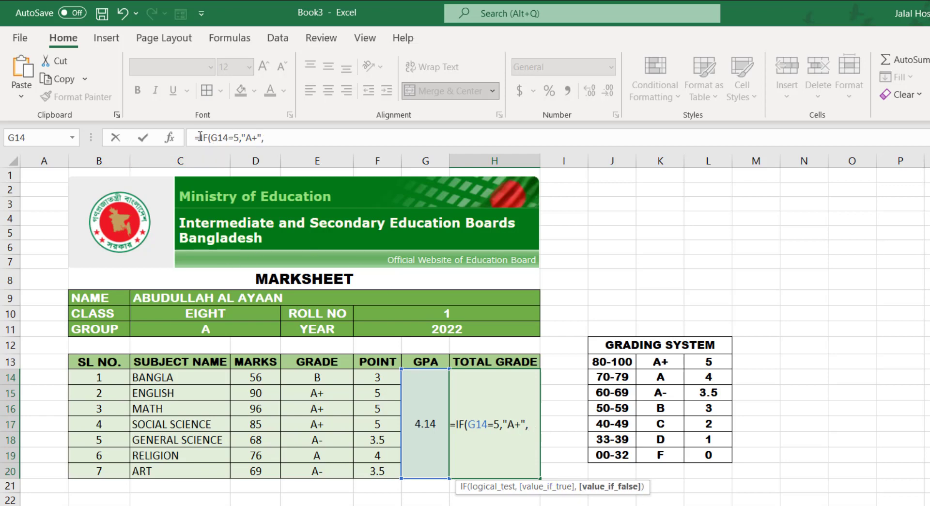
# Duplicate the first IF condition at the end of the formula and change the copy to IF(G14>=4,"A",.
pyautogui.moveTo(197, 137); pyautogui.dragTo(272, 138)
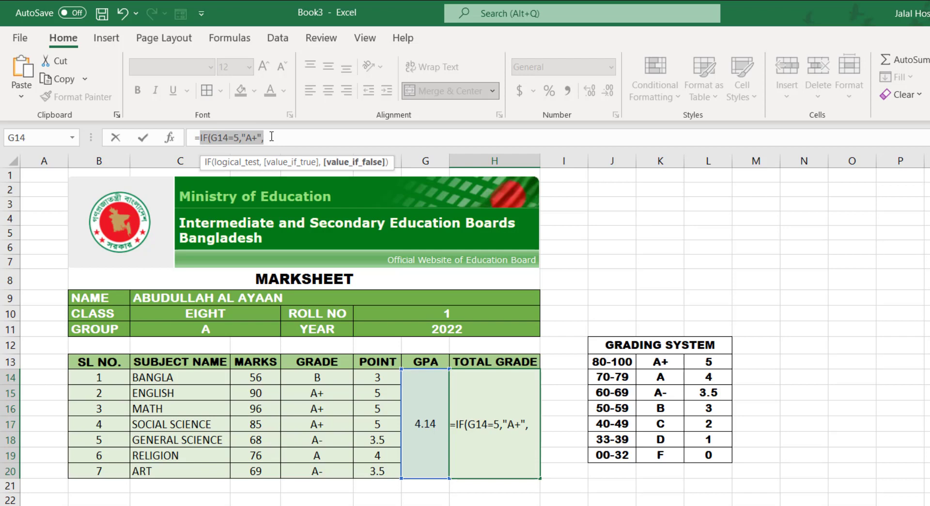
pyautogui.click(286, 136)
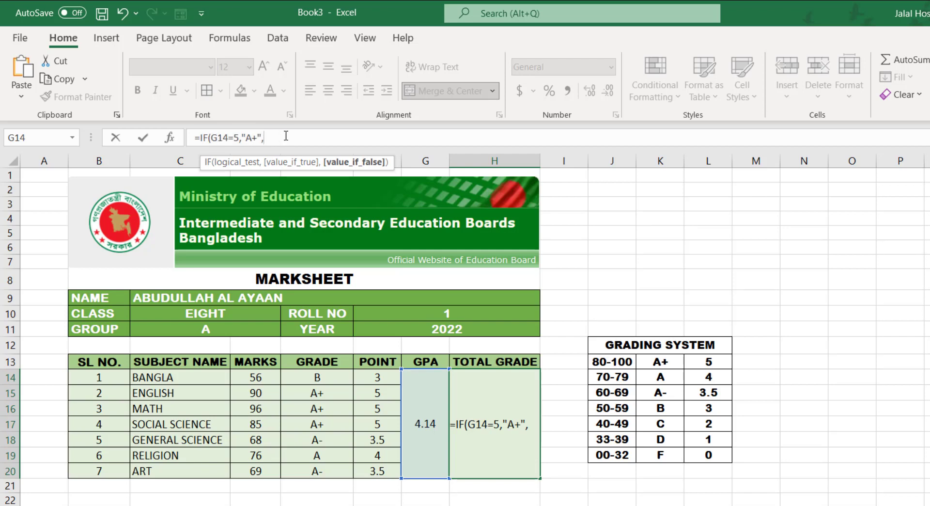
pyautogui.hotkey('ctrl', 'v')
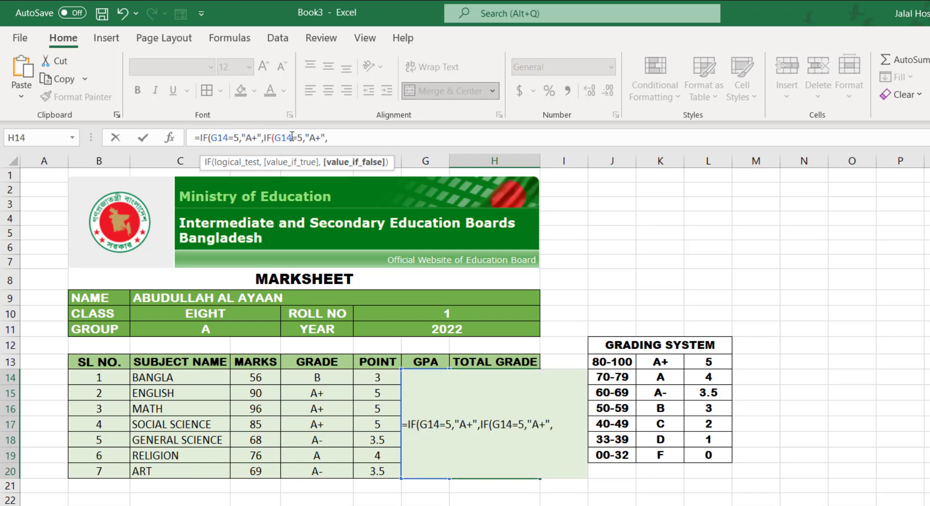
pyautogui.click(294, 139)
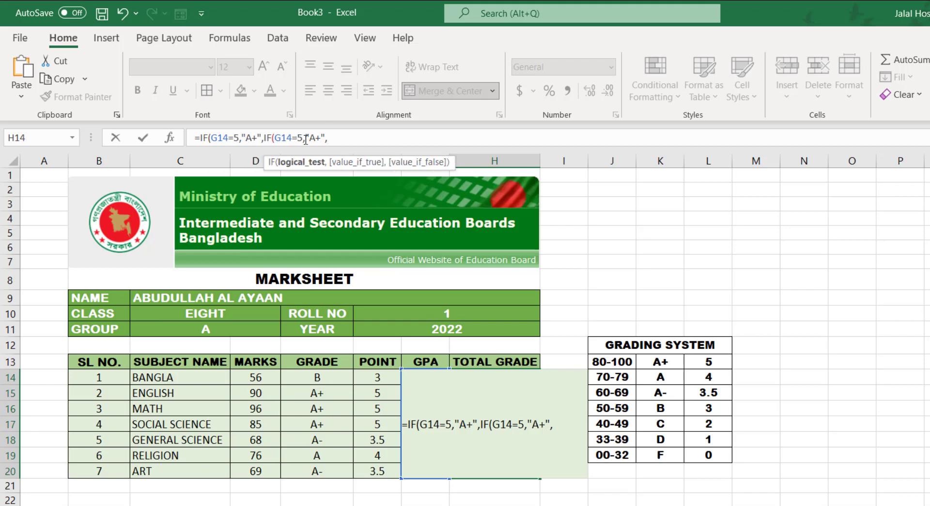
pyautogui.write('>')
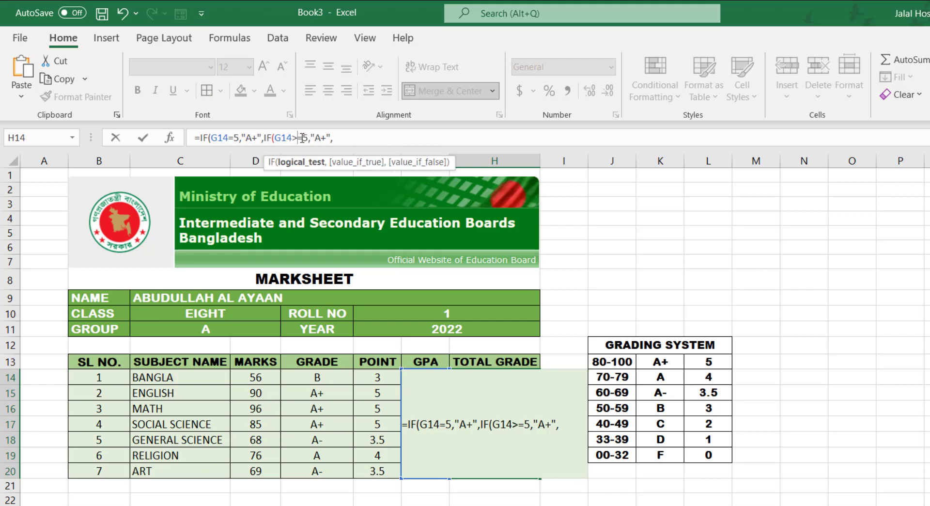
pyautogui.click(308, 138)
pyautogui.press('BackSpace')
pyautogui.write('4')
pyautogui.click(322, 138)
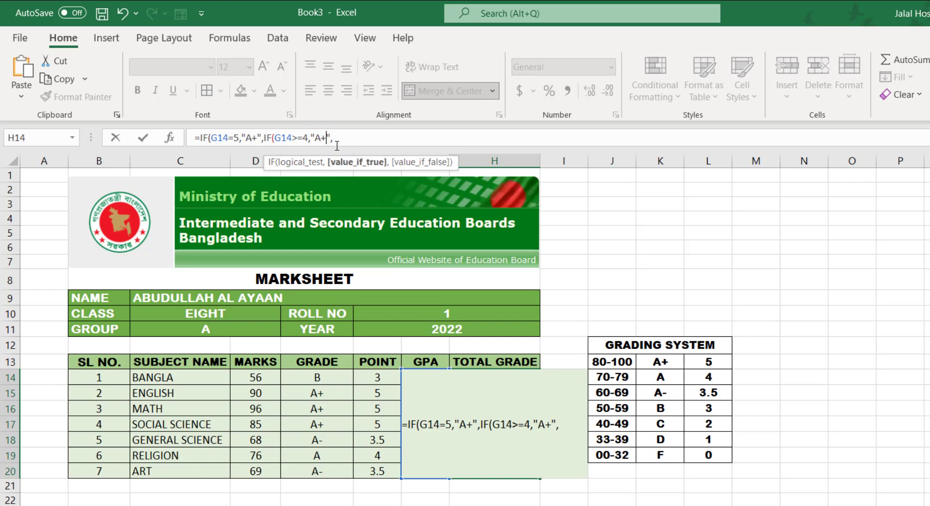
pyautogui.press('Delete')
pyautogui.click(345, 138)
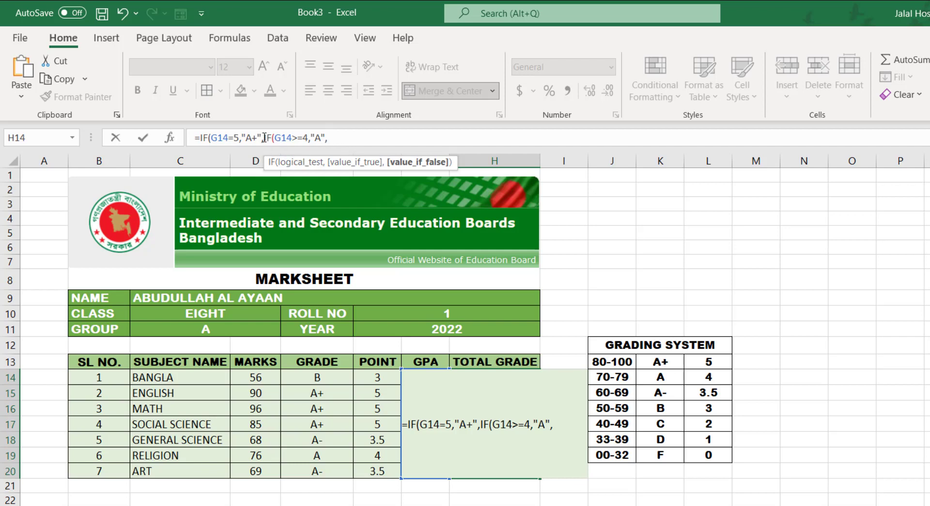
# Copy the "A" condition to the end of the TOTAL GRADE formula and change the copy to IF(G14>=3.5,"A-",.
pyautogui.moveTo(264, 137); pyautogui.dragTo(344, 141)
pyautogui.hotkey('ctrl', 'c')
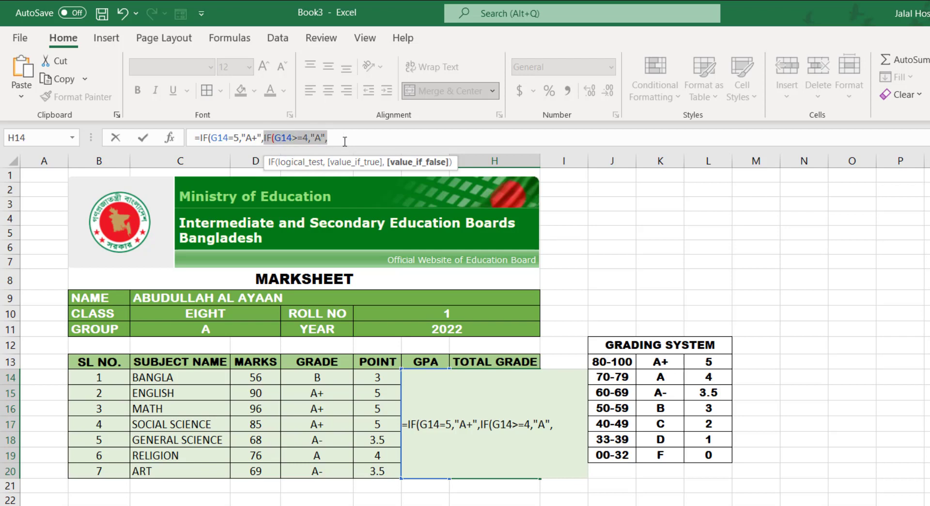
pyautogui.click(345, 133)
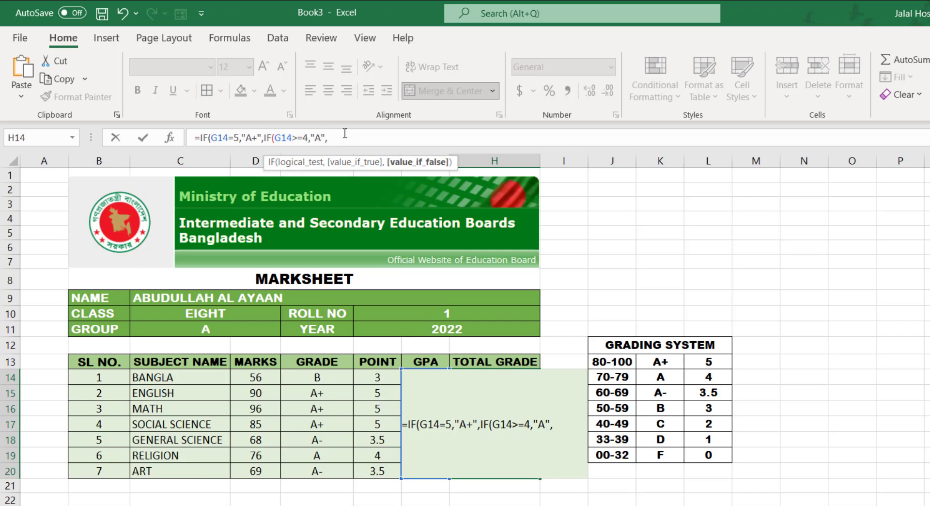
pyautogui.hotkey('ctrl', 'v')
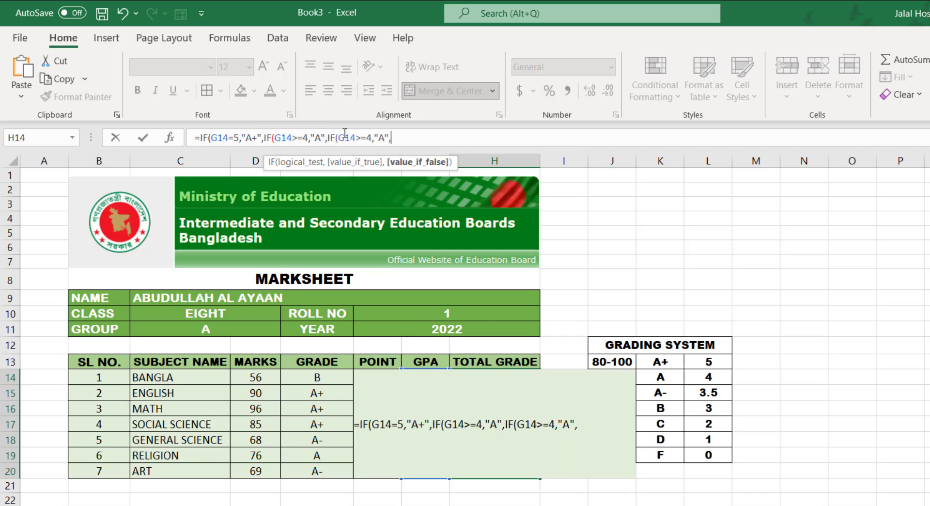
pyautogui.click(372, 139)
pyautogui.press('BackSpace')
pyautogui.write('3')
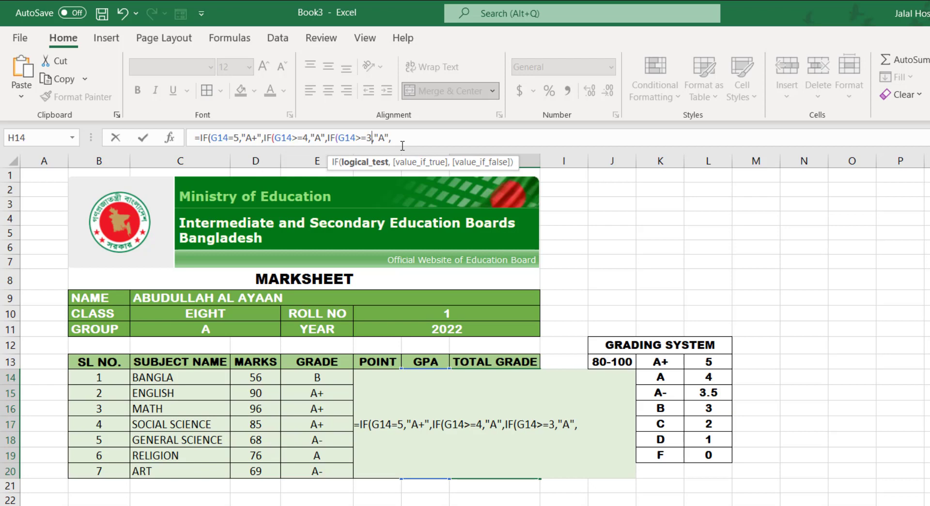
pyautogui.write('.5')
pyautogui.press('Right')
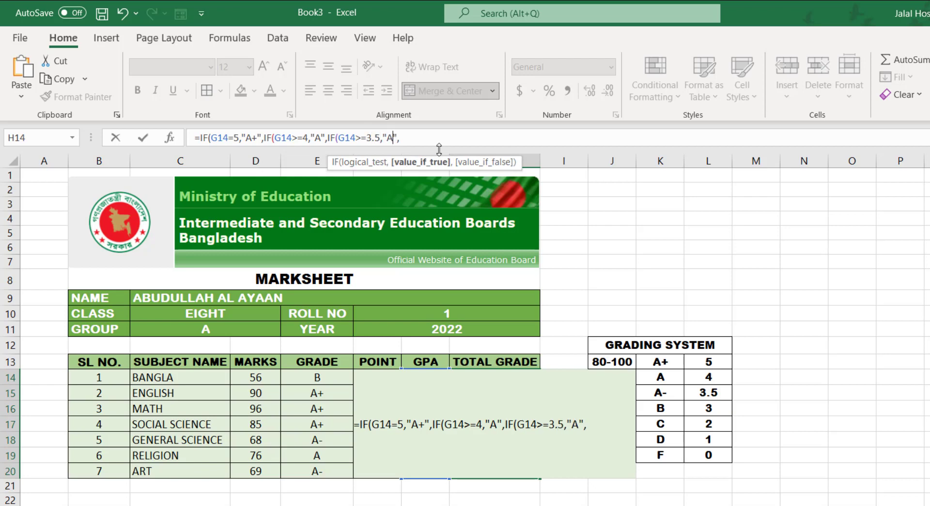
pyautogui.write('-')
# Paste another copied condition at the end of the formula and change it to IF(G14>=3,"B",.
pyautogui.click(408, 136)
pyautogui.hotkey('ctrl', 'v')
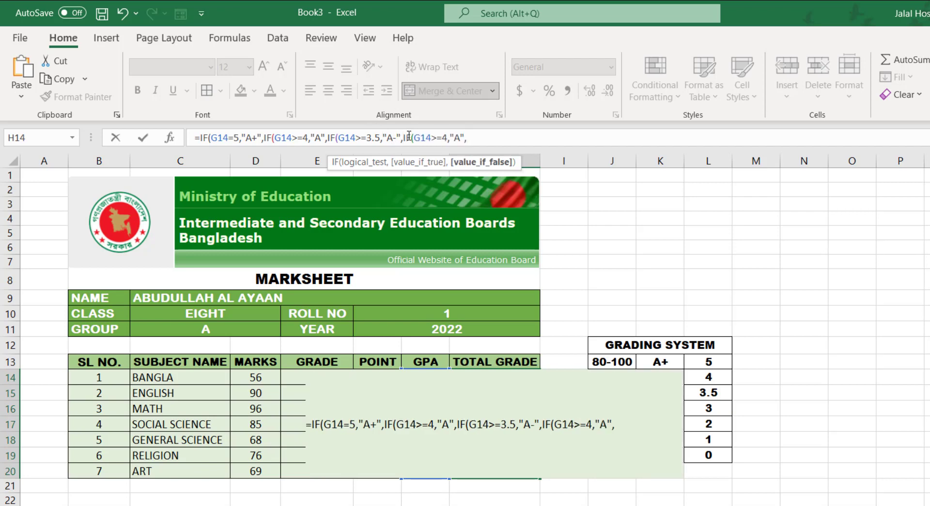
pyautogui.click(446, 138)
pyautogui.press('BackSpace')
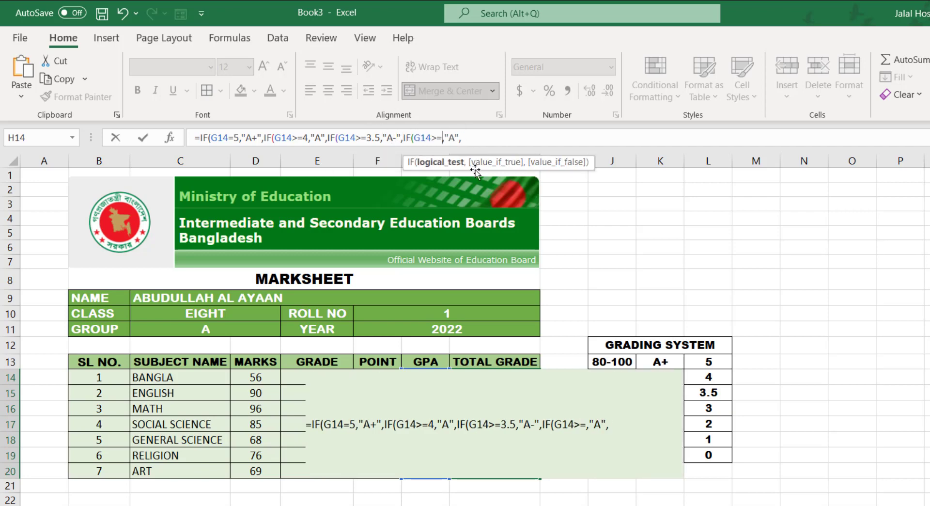
pyautogui.write('3')
pyautogui.click(456, 138)
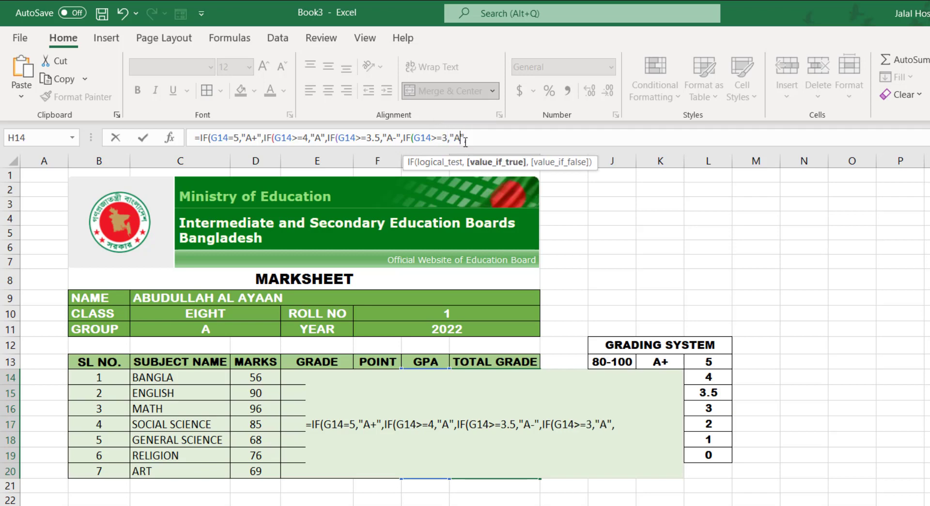
pyautogui.press('Delete')
pyautogui.write('B')
# Append another copied condition to the nested formula and change it to IF(G14>=2,"C",.
pyautogui.click(483, 139)
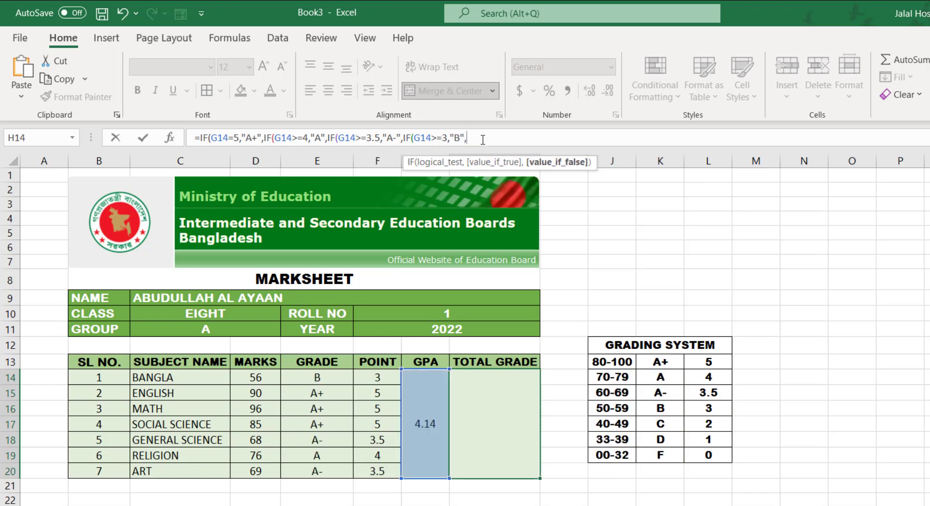
pyautogui.write('IF(G14>=4,"A",')
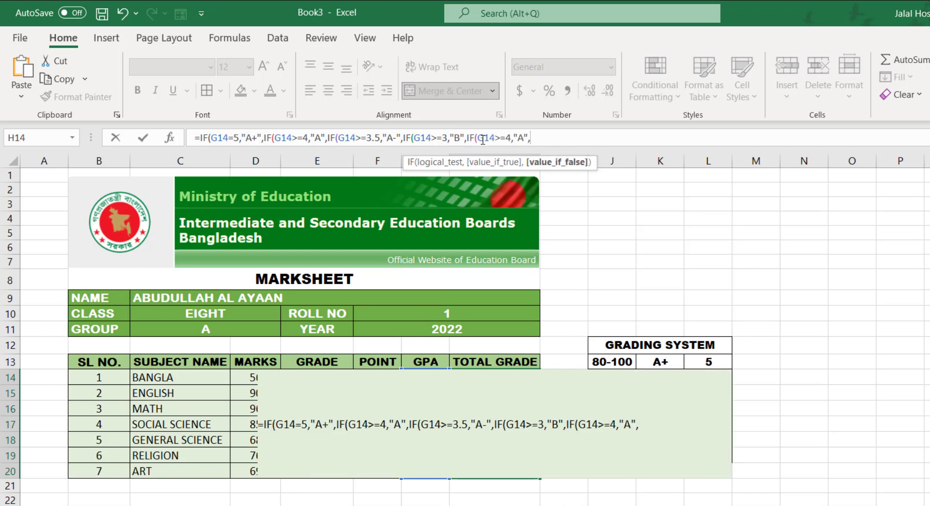
pyautogui.click(513, 138)
pyautogui.press('BackSpace')
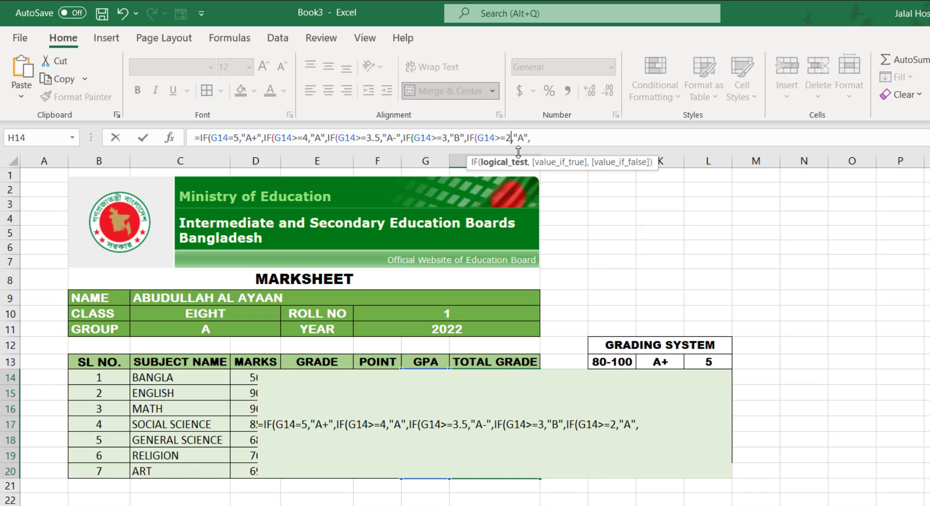
pyautogui.write('2')
pyautogui.press('Right')
pyautogui.press('Right')
pyautogui.press('Right')
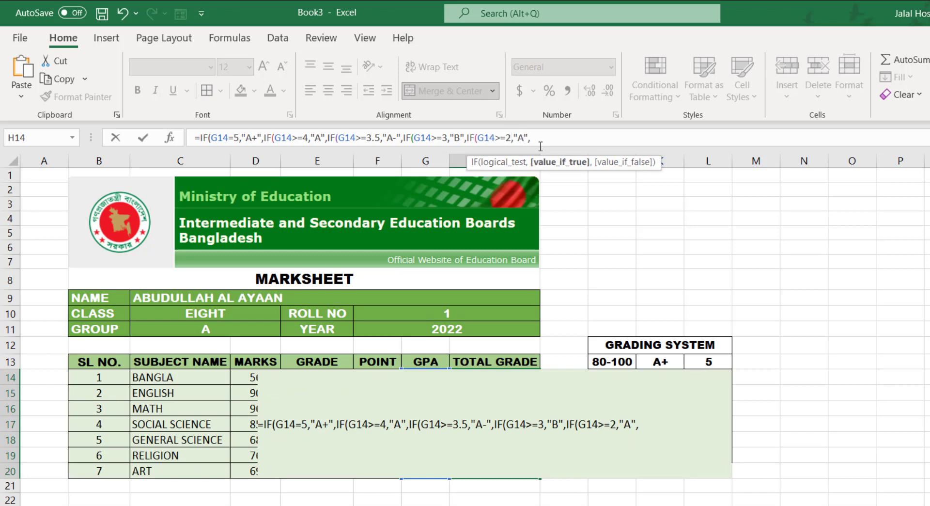
pyautogui.press('BackSpace')
pyautogui.write('C')
# Add a further nested condition after the "C" grade and change it to IF(G14>=1,"D",.
pyautogui.press('Right')
pyautogui.press('Right')
pyautogui.hotkey('ctrl', 'v')
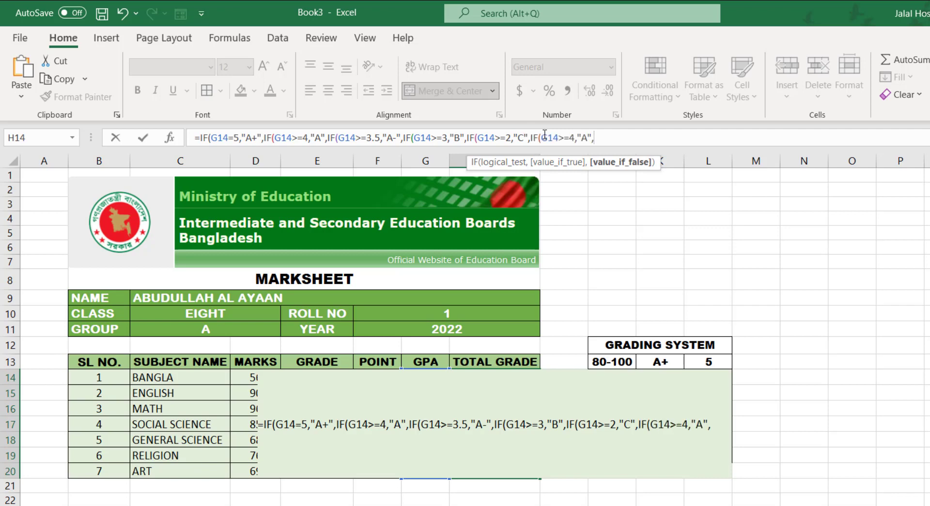
pyautogui.click(575, 138)
pyautogui.press('BackSpace')
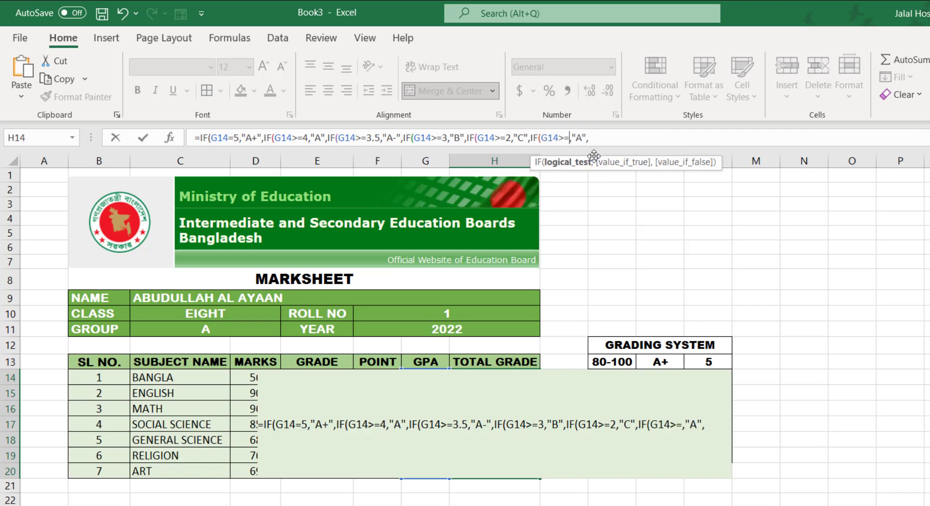
pyautogui.write('1')
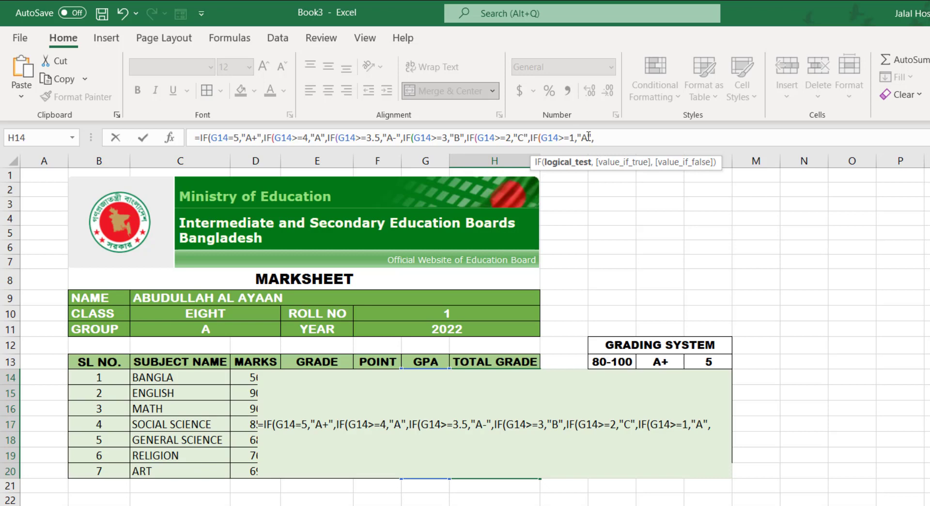
pyautogui.click(588, 137)
pyautogui.press('BackSpace')
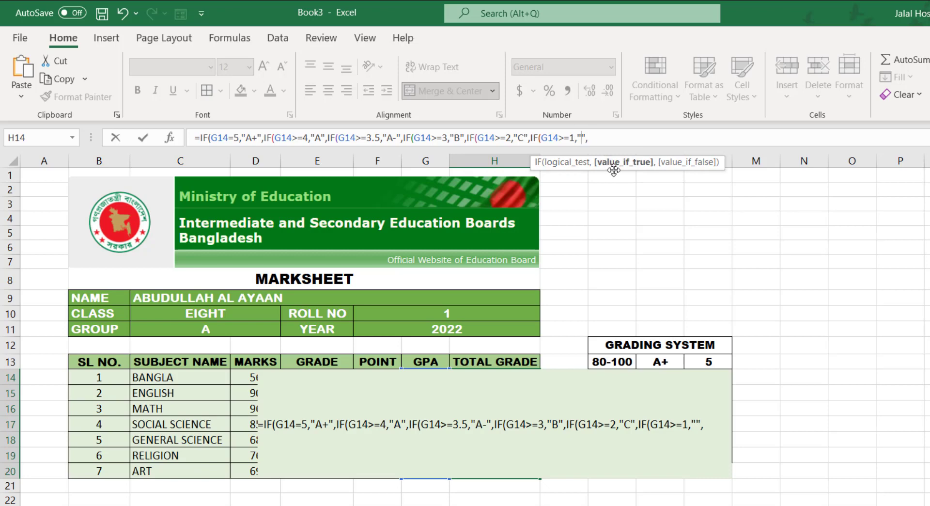
pyautogui.write('D')
# Paste another copied condition at the end of the TOTAL GRADE formula and change it to IF(G14<1,"F",.
pyautogui.click(606, 137)
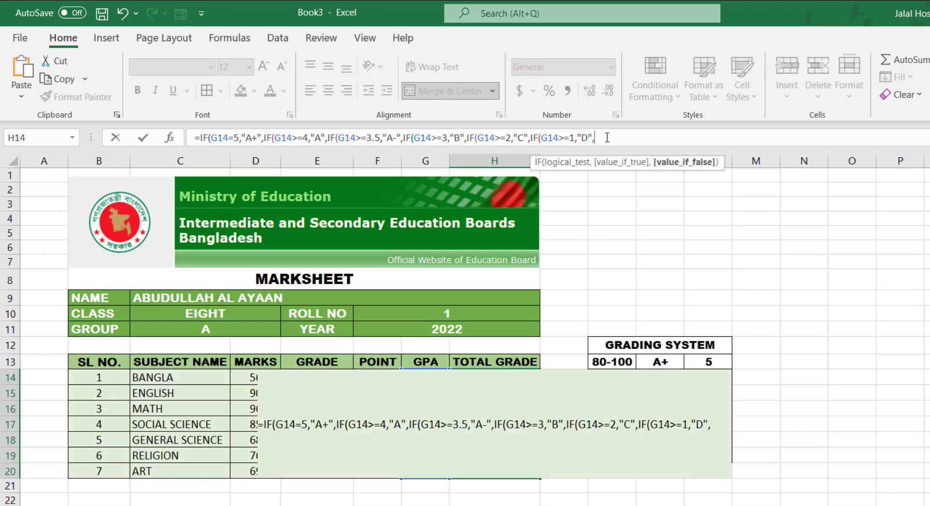
pyautogui.hotkey('ctrl', 'v')
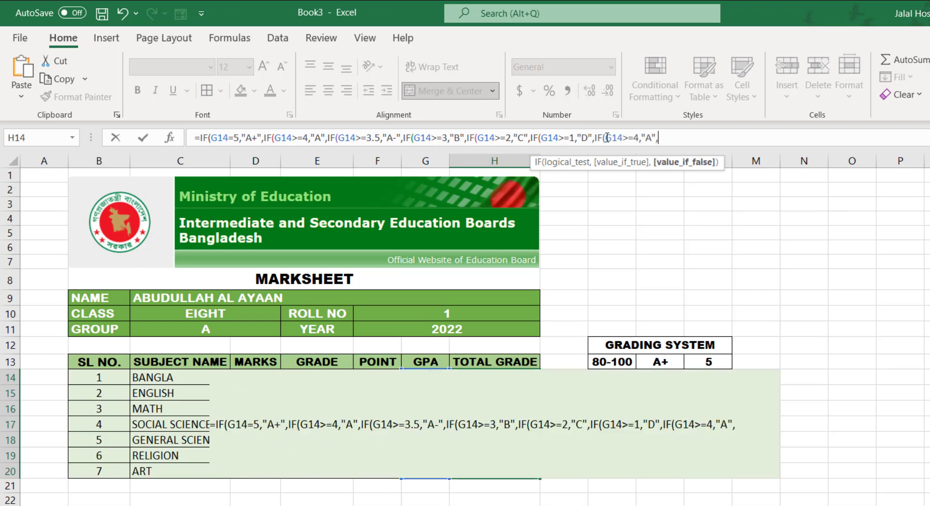
pyautogui.click(638, 138)
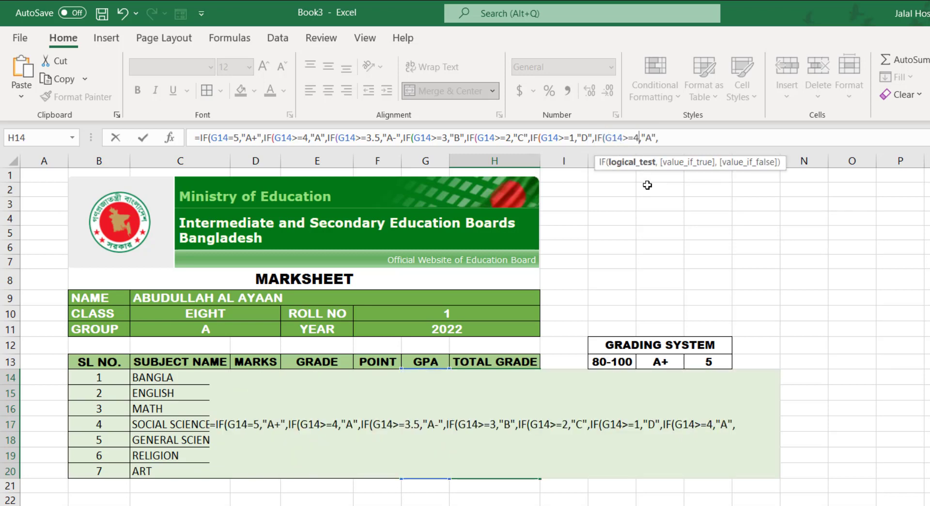
pyautogui.press('BackSpace')
pyautogui.press('BackSpace')
pyautogui.press('BackSpace')
pyautogui.write('<1')
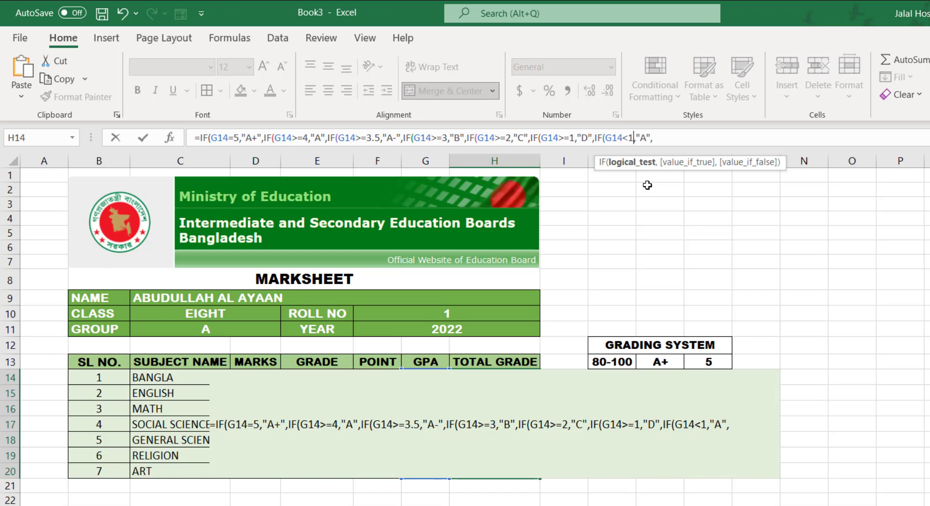
pyautogui.click(646, 139)
pyautogui.press('BackSpace')
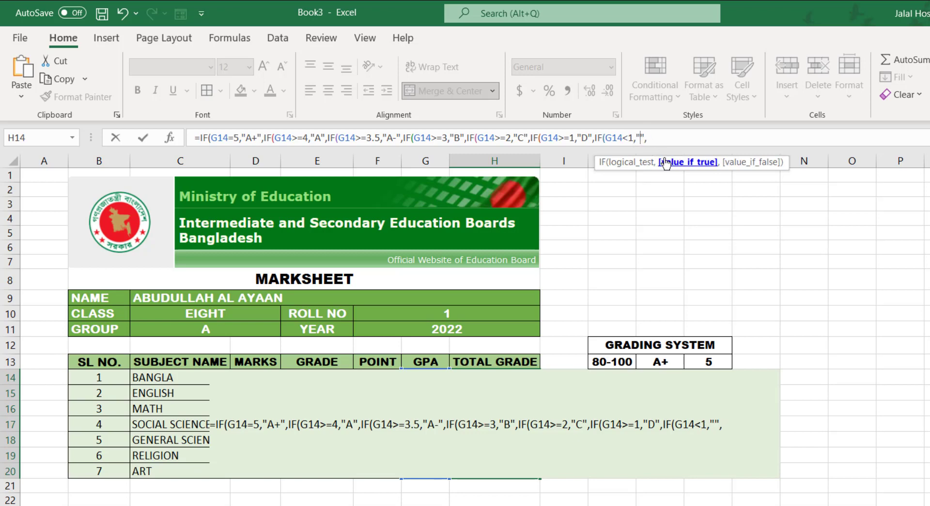
pyautogui.write('F')
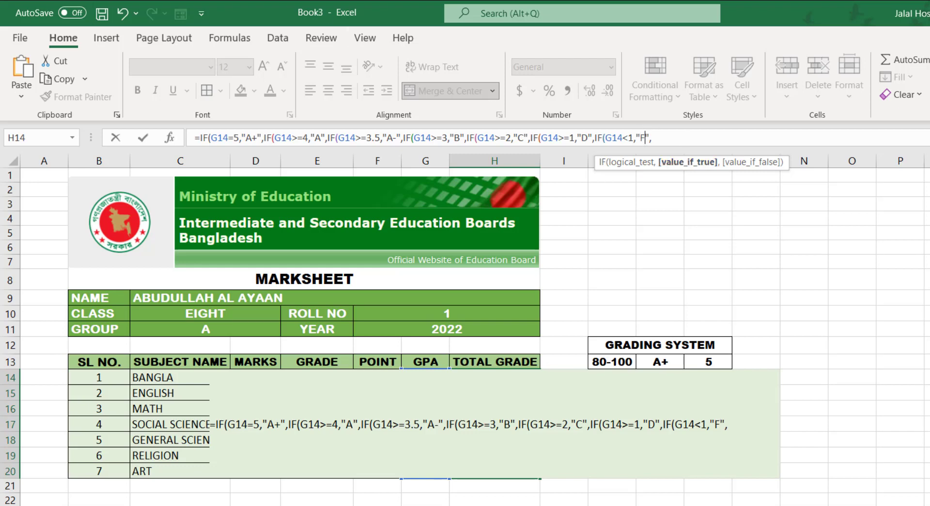
# Remove the trailing comma after "F", close the nested IF formula with seven closing parentheses, and enter it in the TOTAL GRADE cell.
pyautogui.click(665, 136)
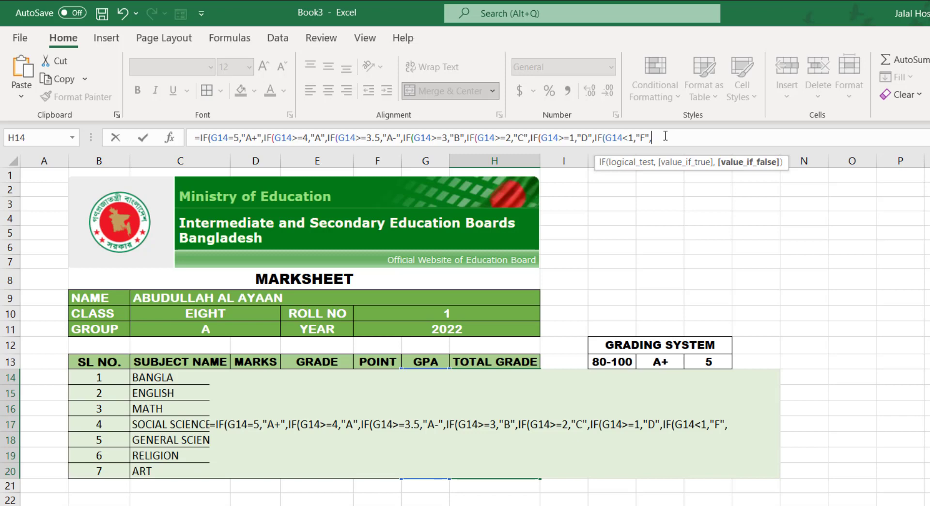
pyautogui.press('BackSpace')
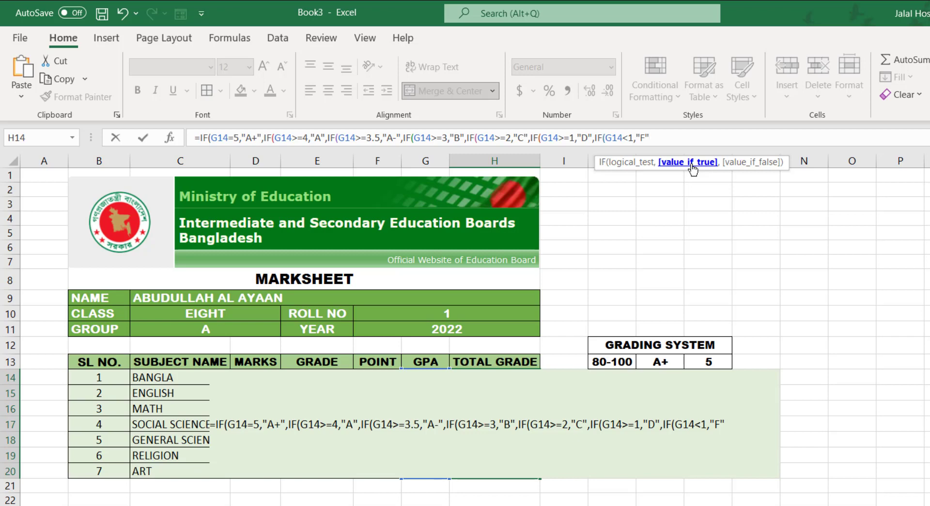
pyautogui.write(')')
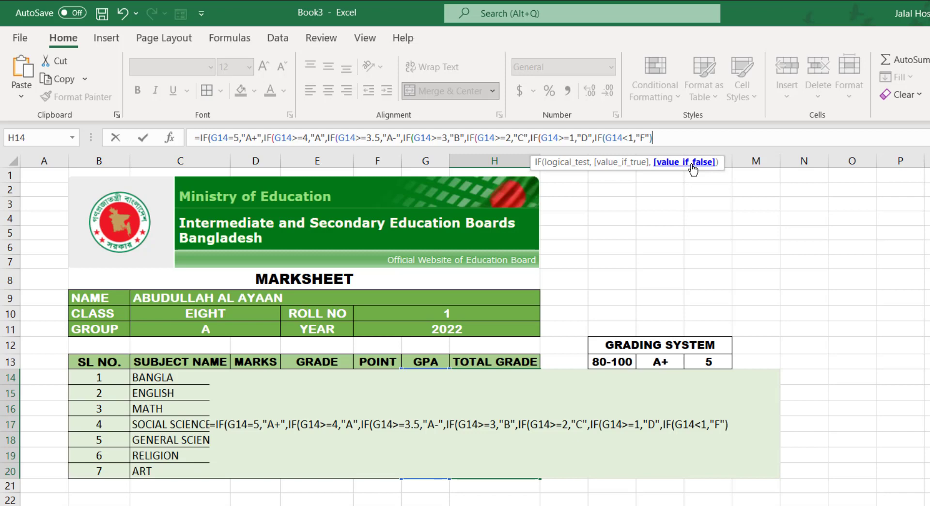
pyautogui.write(')')
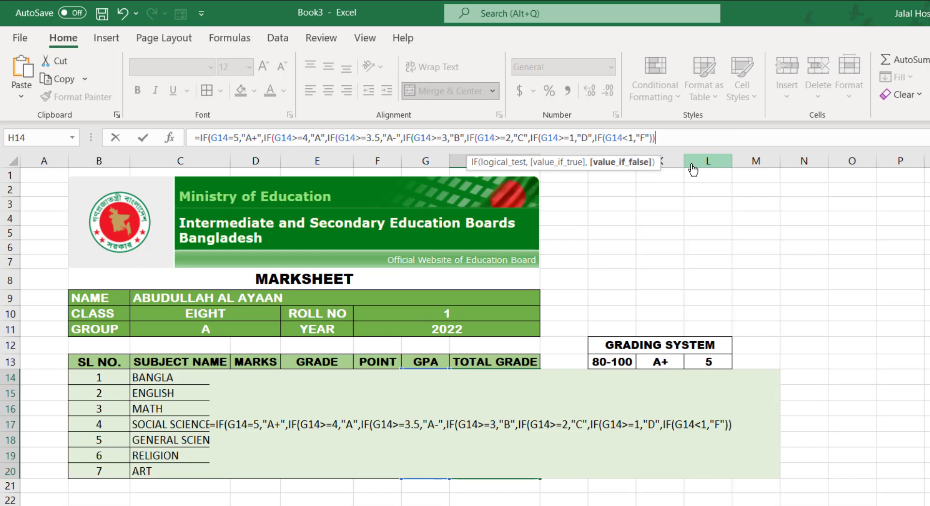
pyautogui.write(')')
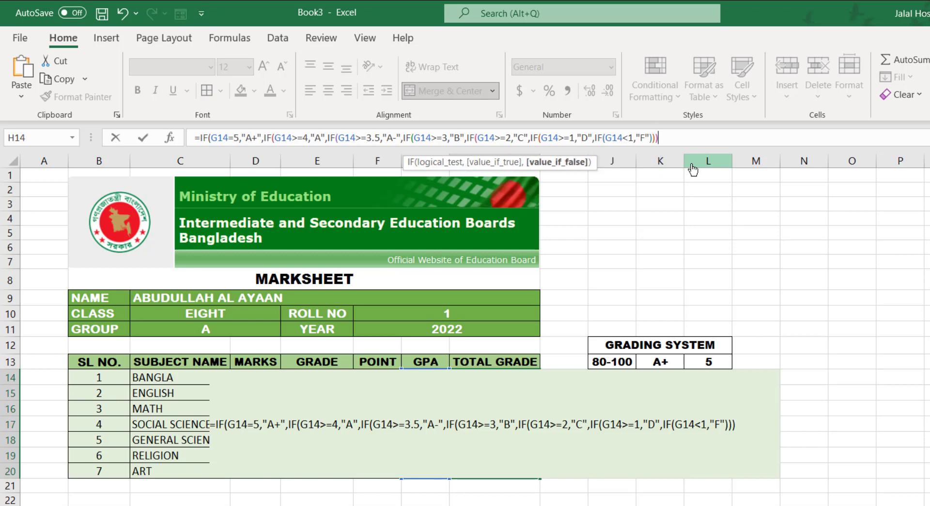
pyautogui.write('))')
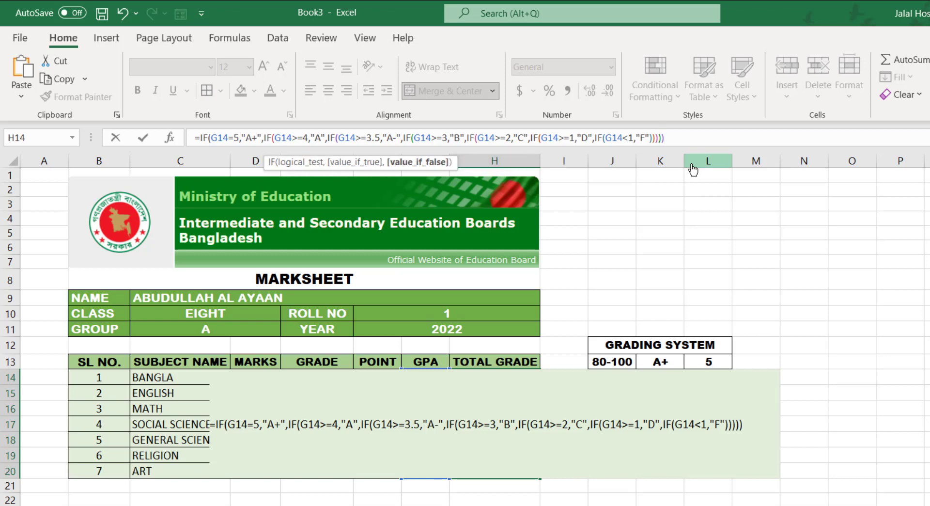
pyautogui.write(')')
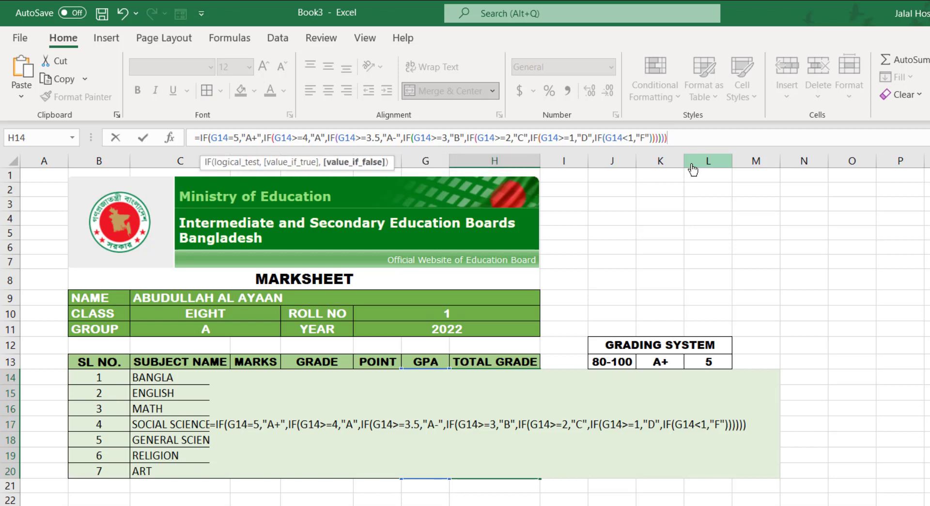
pyautogui.write(')')
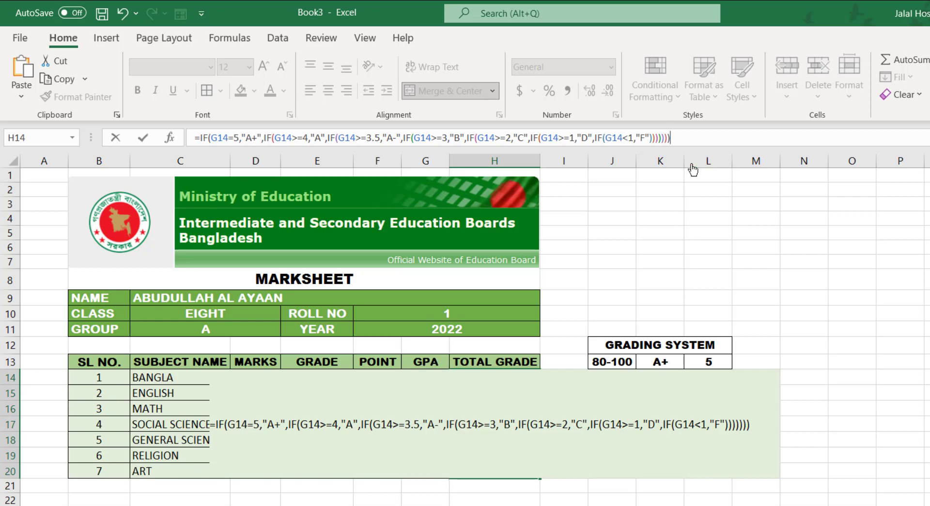
pyautogui.press('Return')
pyautogui.click(507, 430)
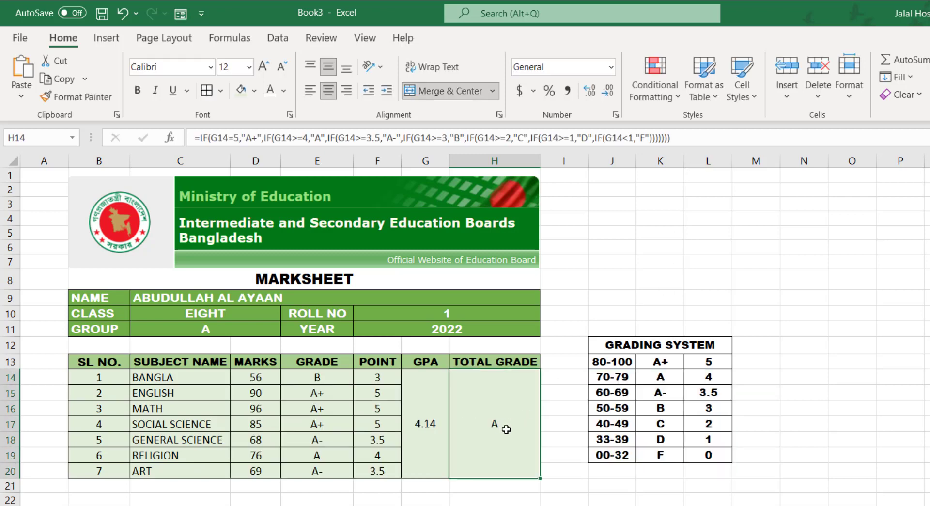